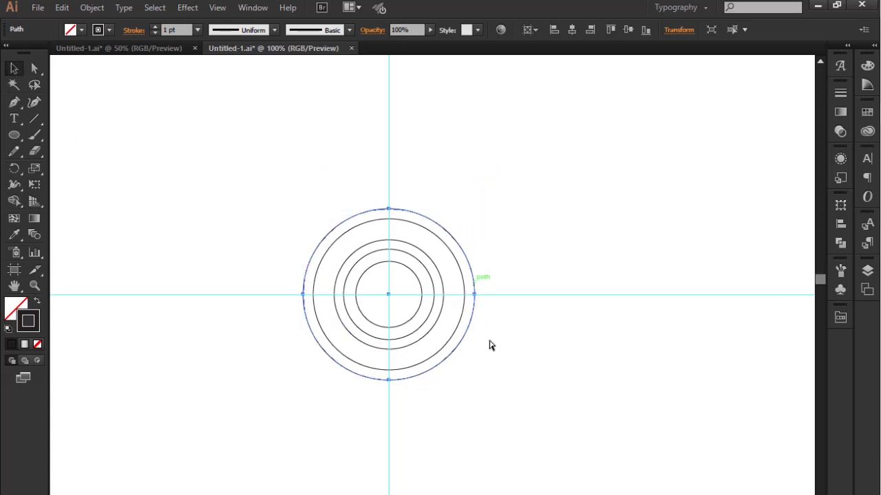
# - Enlarge the copied circle well beyond the inner circles, then paste a duplicate in front and scale it slightly larger around the same centre
pyautogui.moveTo(478, 379); pyautogui.dragTo(599, 493)
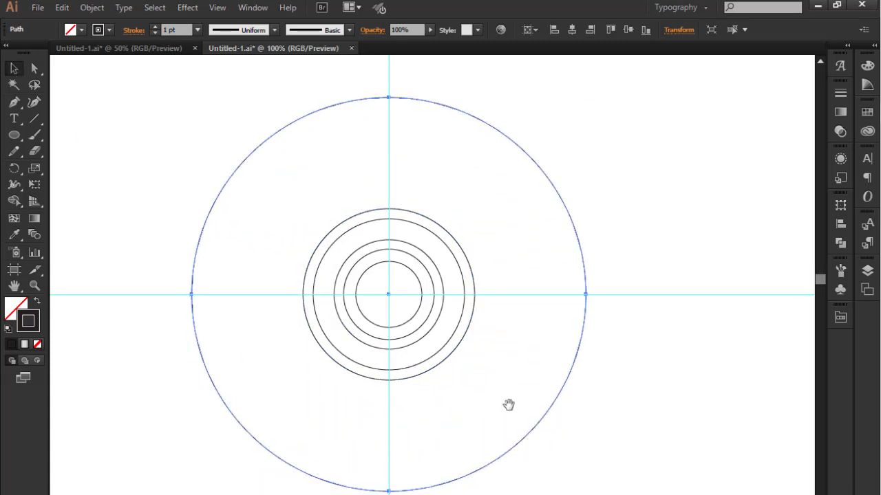
pyautogui.moveTo(509, 406); pyautogui.dragTo(495, 343)
pyautogui.hotkey('ctrl', 'c')
pyautogui.hotkey('ctrl', 'f')
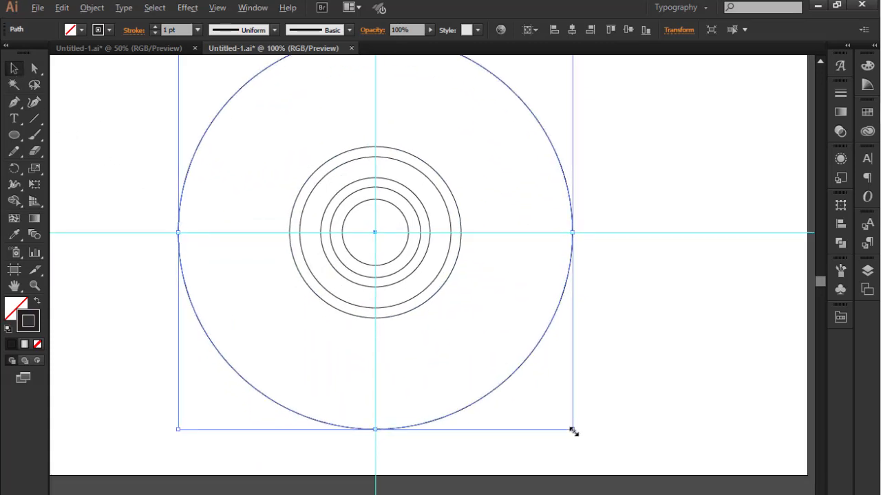
pyautogui.moveTo(574, 430); pyautogui.dragTo(586, 445)
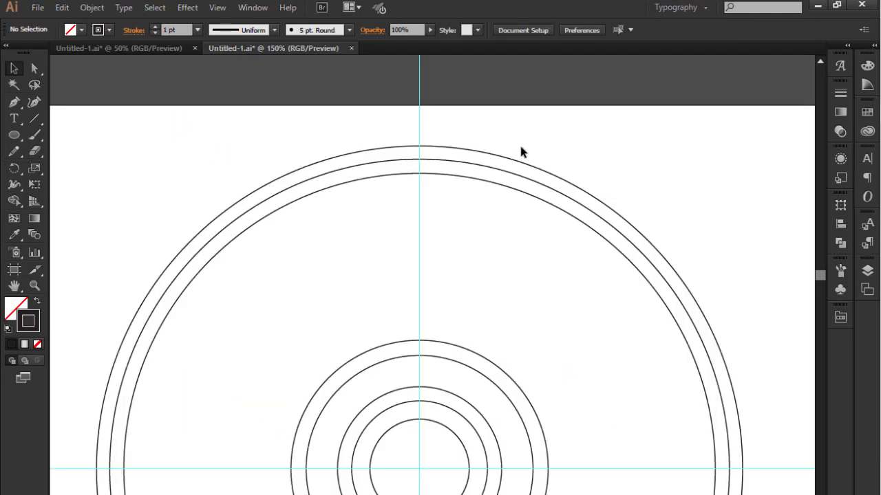
# - Scale down the three outer circles, then scale down the five inner circles, keeping both sets on the shared centre
pyautogui.moveTo(520, 152); pyautogui.dragTo(521, 207)
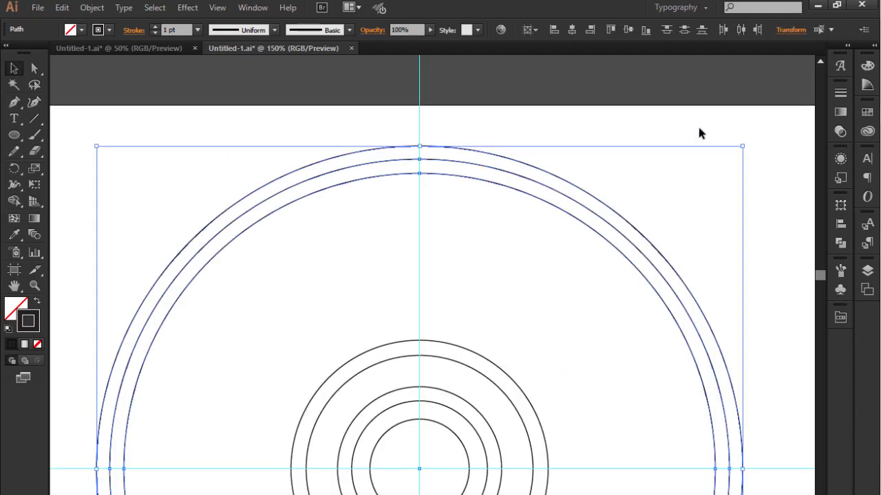
pyautogui.moveTo(745, 146); pyautogui.dragTo(721, 174)
pyautogui.click(466, 383)
pyautogui.moveTo(467, 383); pyautogui.dragTo(473, 317)
pyautogui.moveTo(353, 245); pyautogui.dragTo(409, 382)
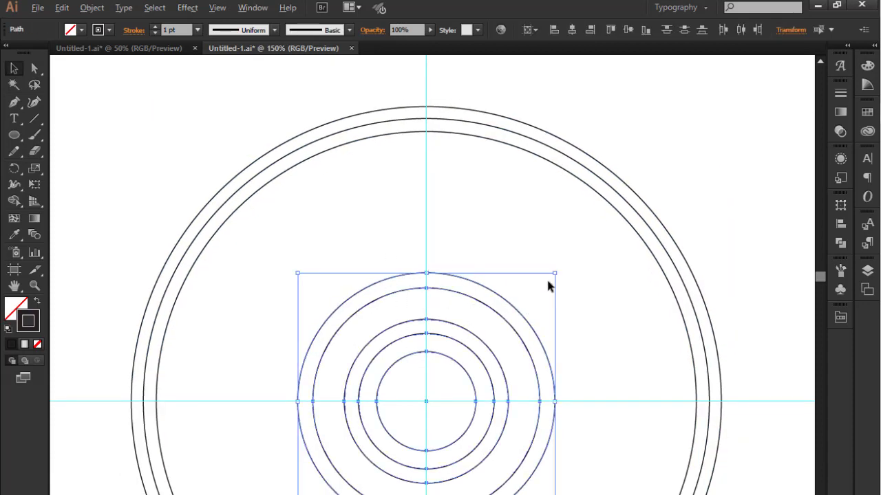
pyautogui.moveTo(548, 285); pyautogui.dragTo(541, 289)
pyautogui.click(584, 324)
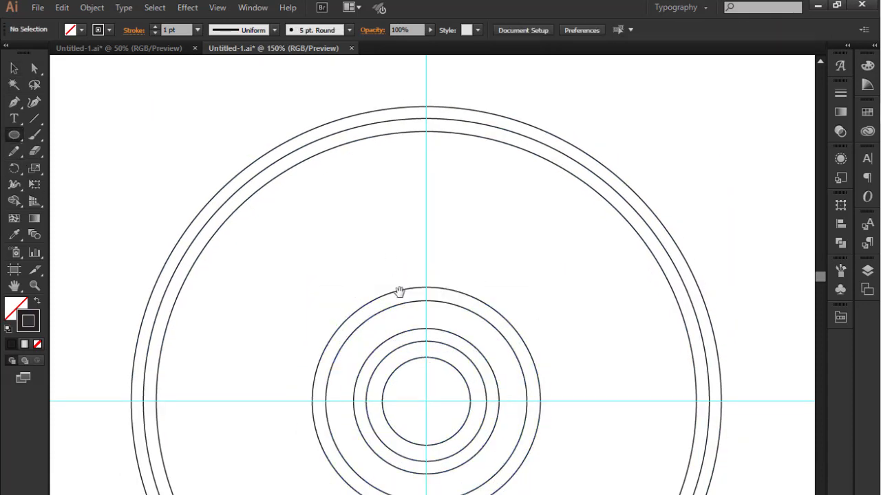
# - Draw a small circle on the vertical guide at the upper edge of the inner circles and nudge it upward to centre it on that edge
pyautogui.hotkey('ctrl', '+')
pyautogui.moveTo(448, 256); pyautogui.dragTo(493, 303)
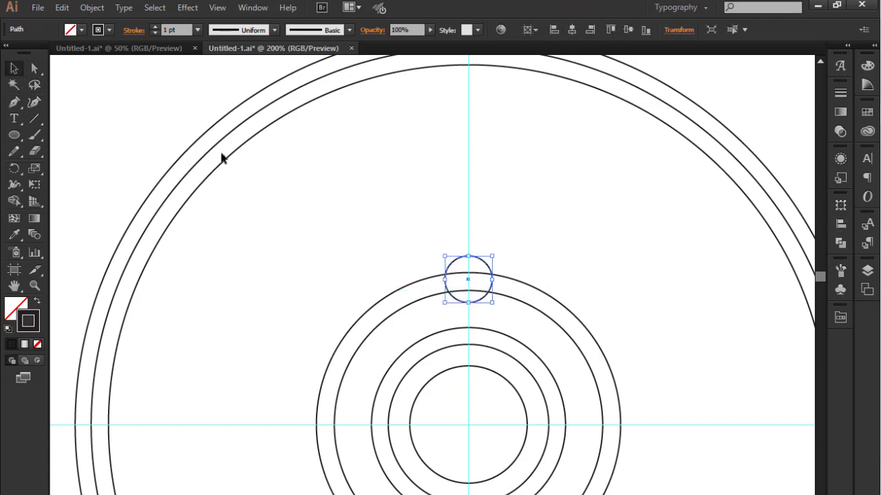
pyautogui.press('Up')
pyautogui.press('Up')
pyautogui.press('Up')
pyautogui.press('Up')
pyautogui.press('Up')
pyautogui.press('Up')
pyautogui.press('Down')
pyautogui.click(578, 217)
# - Duplicate the small circle along the vertical guide onto the outermost circle and onto the innermost of the three large circles
pyautogui.moveTo(483, 217); pyautogui.dragTo(476, 342)
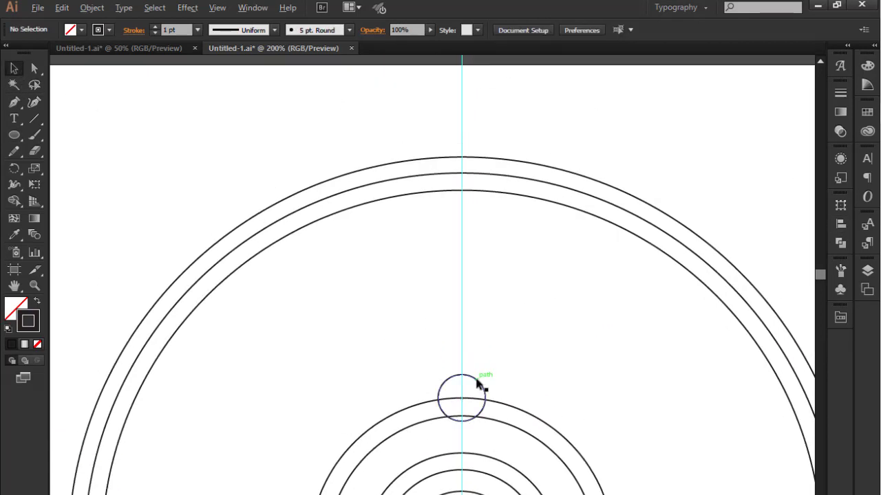
pyautogui.moveTo(477, 380); pyautogui.dragTo(477, 139)
pyautogui.click(483, 206)
pyautogui.moveTo(472, 178); pyautogui.dragTo(472, 202)
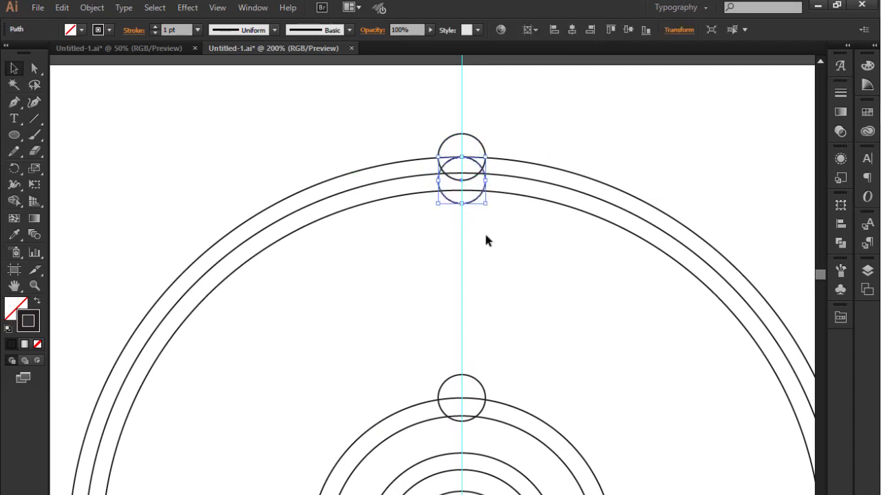
pyautogui.press('Down')
pyautogui.press('Down')
pyautogui.press('Down')
pyautogui.press('Down')
pyautogui.press('Down')
pyautogui.press('Down')
pyautogui.click(485, 240)
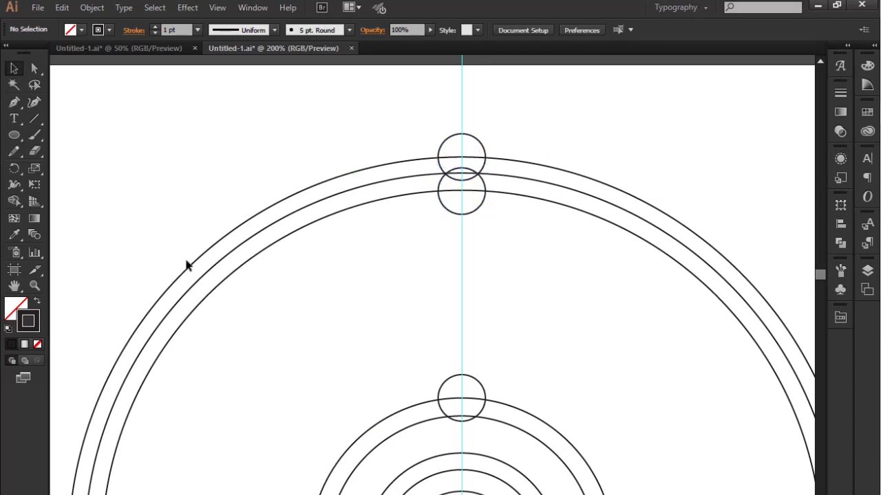
# - Draw the closed left half of a curved spoke with the Pen tool, between the large ring's lower small circle and the hub's small circle
pyautogui.hotkey('ctrl', '+')
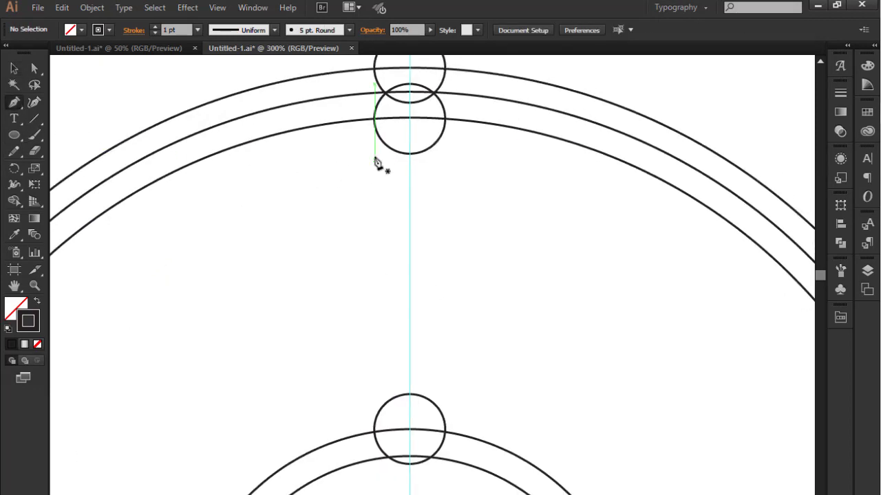
pyautogui.click(393, 136)
pyautogui.moveTo(378, 295); pyautogui.dragTo(362, 323)
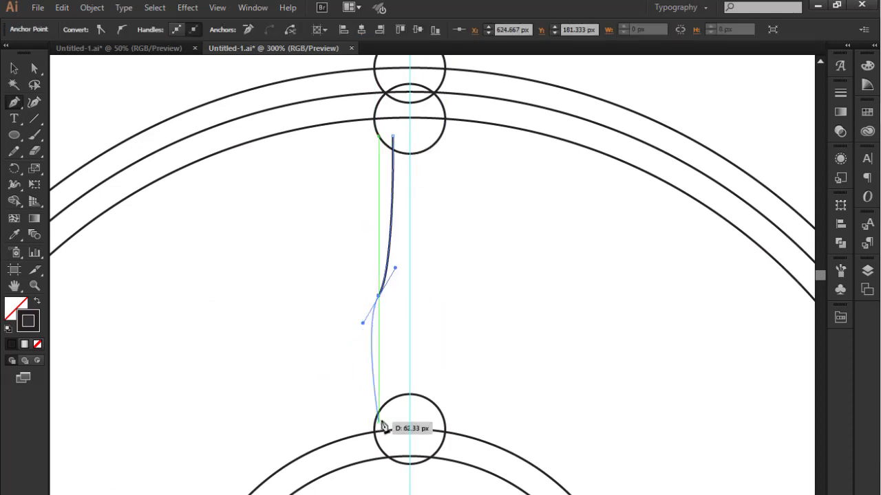
pyautogui.moveTo(393, 410); pyautogui.dragTo(424, 435)
pyautogui.click(393, 410)
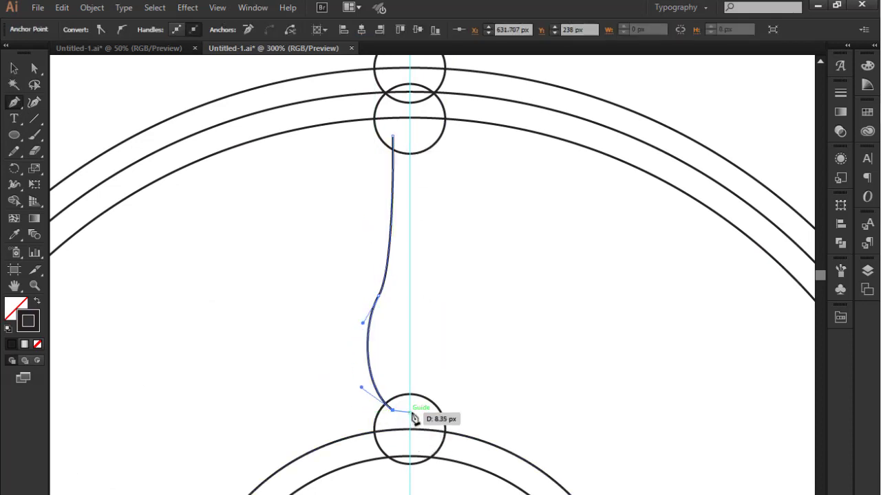
pyautogui.click(409, 410)
pyautogui.moveTo(417, 326); pyautogui.dragTo(412, 364)
pyautogui.click(405, 175)
pyautogui.click(387, 175)
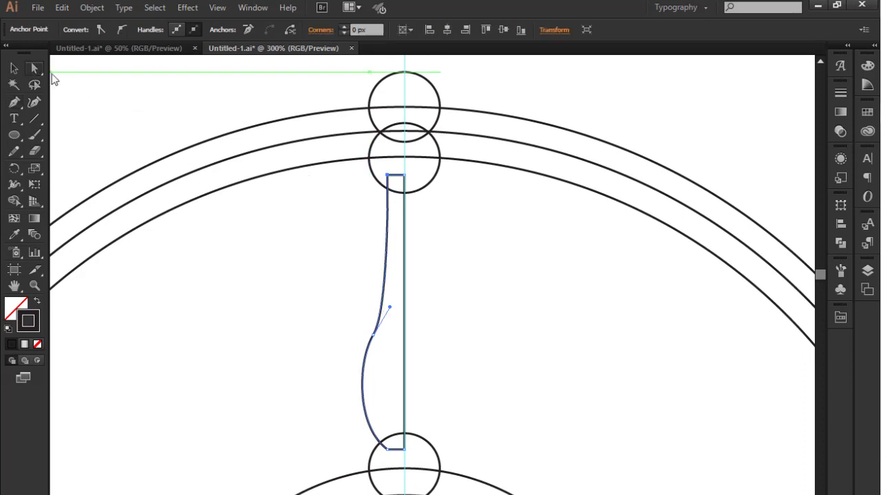
# - Reshape the half spoke by moving its middle anchor outward and adjusting the handles for a fuller curve
pyautogui.click(34, 68)
pyautogui.moveTo(373, 335); pyautogui.dragTo(390, 274)
pyautogui.moveTo(349, 361); pyautogui.dragTo(340, 373)
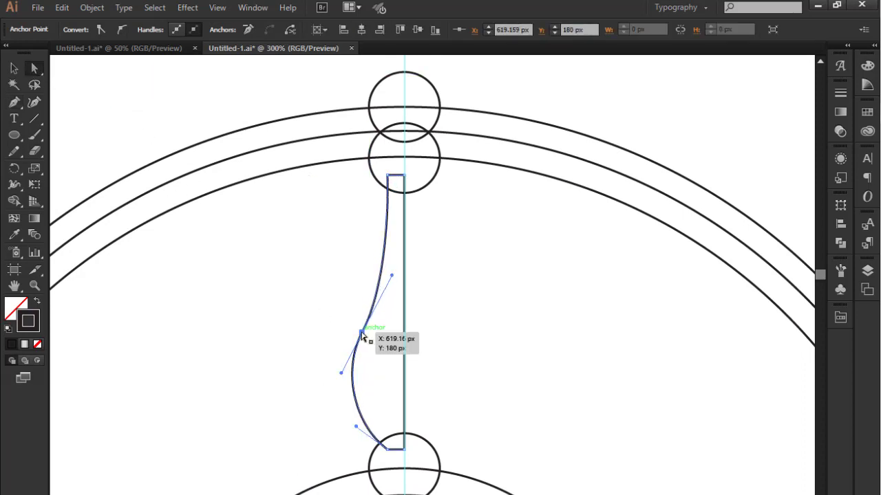
# - Reflect a copy of the half spoke across the vertical axis and place it against the guide to complete the spoke
pyautogui.click(342, 298)
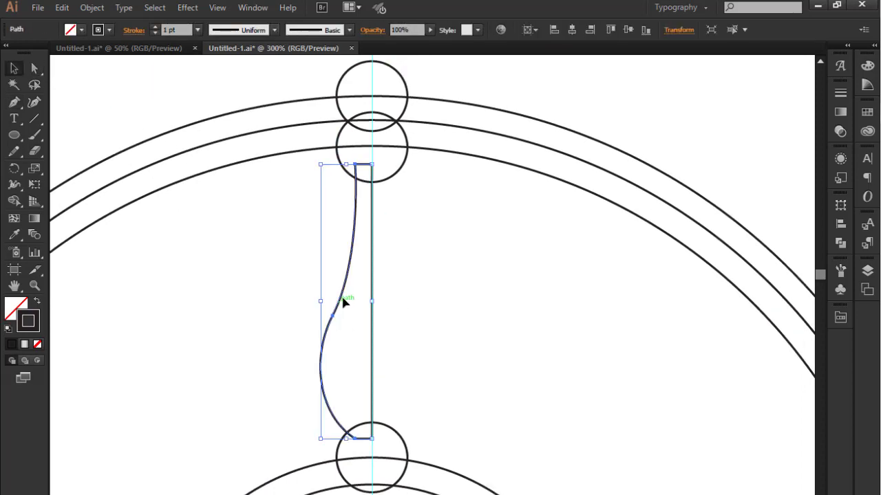
pyautogui.rightClick(342, 292)
pyautogui.moveTo(459, 467)
pyautogui.click(526, 403)
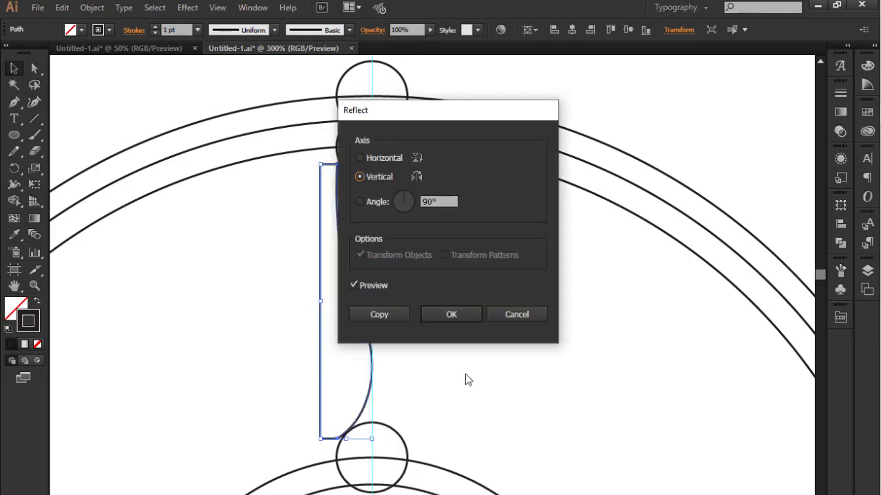
pyautogui.click(365, 315)
pyautogui.moveTo(354, 315); pyautogui.dragTo(406, 315)
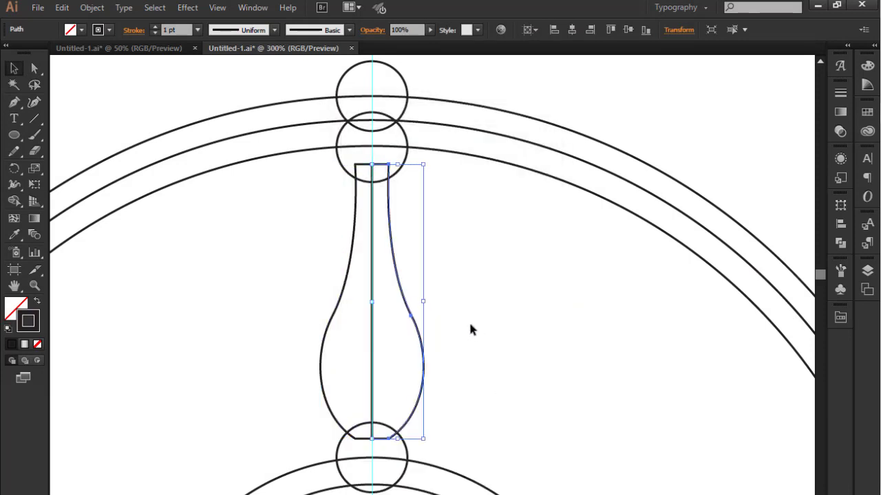
pyautogui.click(469, 320)
# - Draw the closed left half of a rounded handle knob with the Pen tool, above the uppermost small circle and against the vertical guide
pyautogui.moveTo(376, 181); pyautogui.dragTo(367, 371)
pyautogui.keyDown('ctrl'); pyautogui.click(368, 296); pyautogui.keyUp('ctrl')
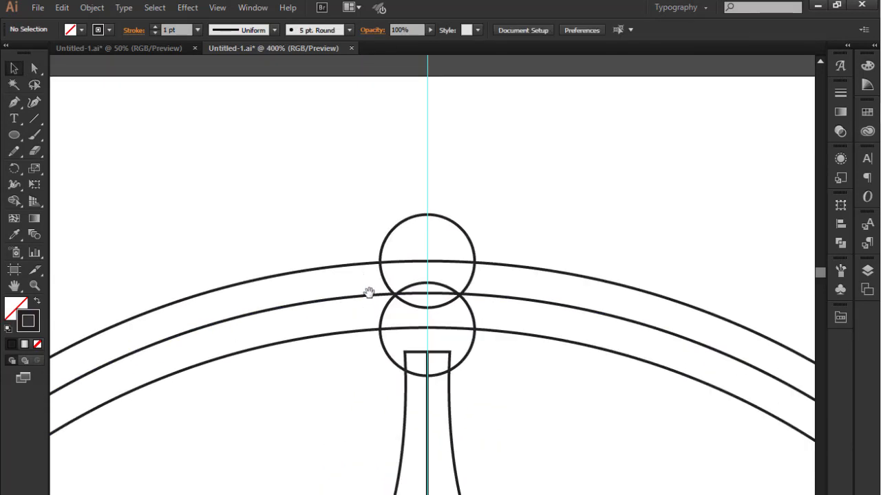
pyautogui.moveTo(367, 293); pyautogui.dragTo(327, 363)
pyautogui.click(387, 308)
pyautogui.click(386, 158)
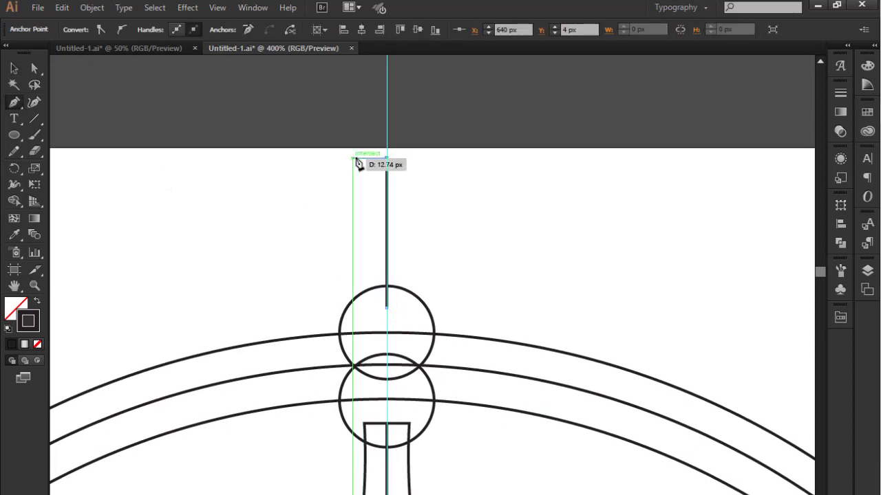
pyautogui.click(357, 159)
pyautogui.click(326, 225)
pyautogui.moveTo(325, 224)
pyautogui.mouseDown()
pyautogui.moveTo(331, 275)
pyautogui.moveTo(382, 290)
pyautogui.mouseUp()
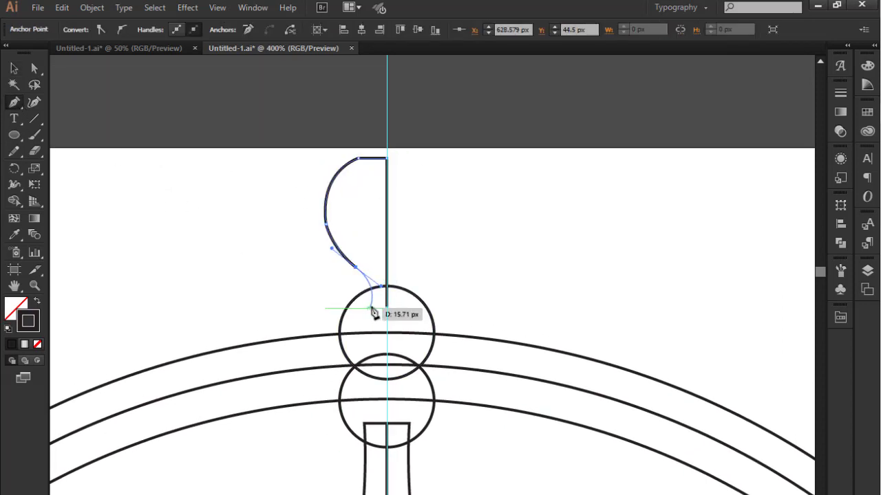
pyautogui.click(366, 307)
pyautogui.click(387, 307)
# - Nudge the half knob upward along the guide so it overlaps less of the small circle below it
pyautogui.press('v')
pyautogui.moveTo(427, 209); pyautogui.dragTo(425, 262)
pyautogui.press('Up')
pyautogui.press('Up')
pyautogui.press('Up')
pyautogui.press('Up')
pyautogui.press('Up')
pyautogui.click(415, 234)
# - Reflect a copy of the half knob across the vertical axis to form its matching right half
pyautogui.rightClick(346, 216)
pyautogui.moveTo(442, 392)
pyautogui.click(521, 328)
pyautogui.click(483, 285)
# - Select the knob, spoke, small circles and intersecting rings, and merge the knob's two halves with the Shape Builder
pyautogui.keyDown('ctrl'); pyautogui.keyDown('alt'); pyautogui.click(399, 308); pyautogui.keyUp('alt'); pyautogui.keyUp('ctrl')
pyautogui.keyDown('ctrl'); pyautogui.keyDown('alt'); pyautogui.click(398, 308); pyautogui.keyUp('alt'); pyautogui.keyUp('ctrl')
pyautogui.moveTo(399, 308); pyautogui.dragTo(339, 195)
pyautogui.moveTo(306, 70); pyautogui.dragTo(410, 425)
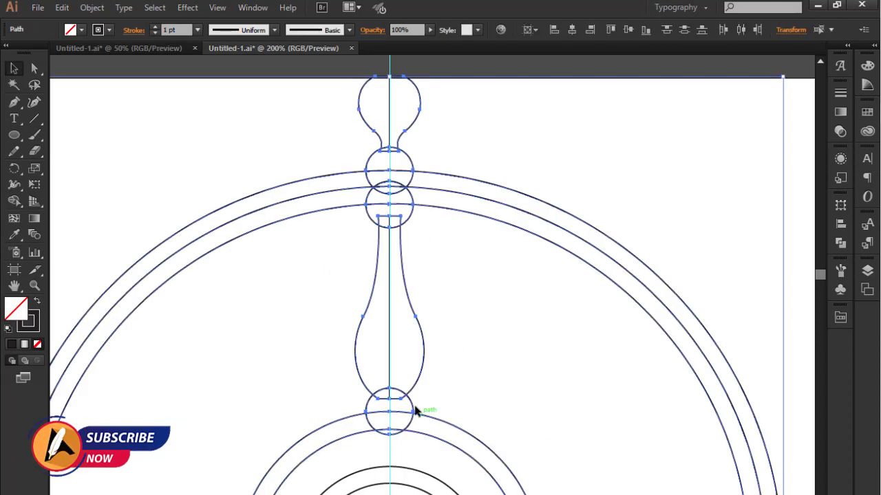
pyautogui.click(18, 201)
pyautogui.keyDown('ctrl'); pyautogui.click(401, 196); pyautogui.keyUp('ctrl')
pyautogui.keyDown('ctrl'); pyautogui.click(406, 204); pyautogui.keyUp('ctrl')
pyautogui.moveTo(433, 271); pyautogui.dragTo(455, 279)
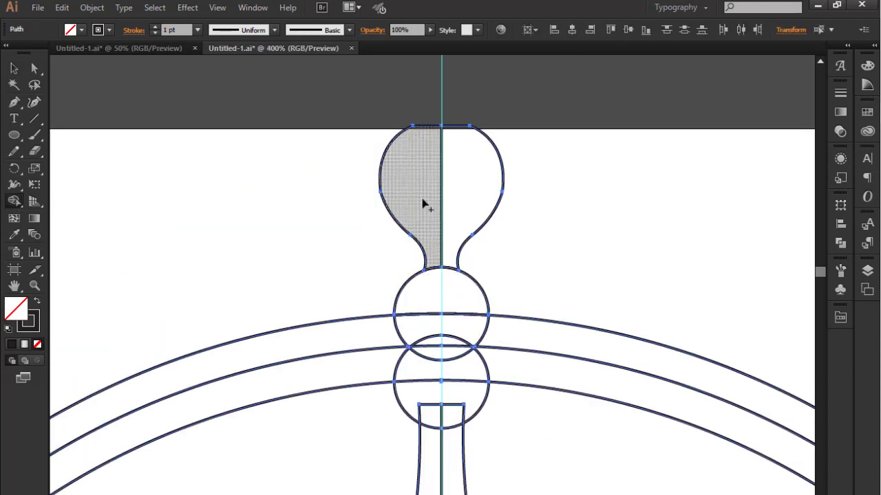
pyautogui.moveTo(422, 199); pyautogui.dragTo(455, 199)
# - Merge the overlaps of the two upper small circles into the outer ring bands and clean up the spoke's upper end with the Shape Builder
pyautogui.moveTo(417, 291); pyautogui.dragTo(393, 219)
pyautogui.moveTo(358, 258); pyautogui.dragTo(459, 267)
pyautogui.moveTo(418, 308); pyautogui.dragTo(397, 262)
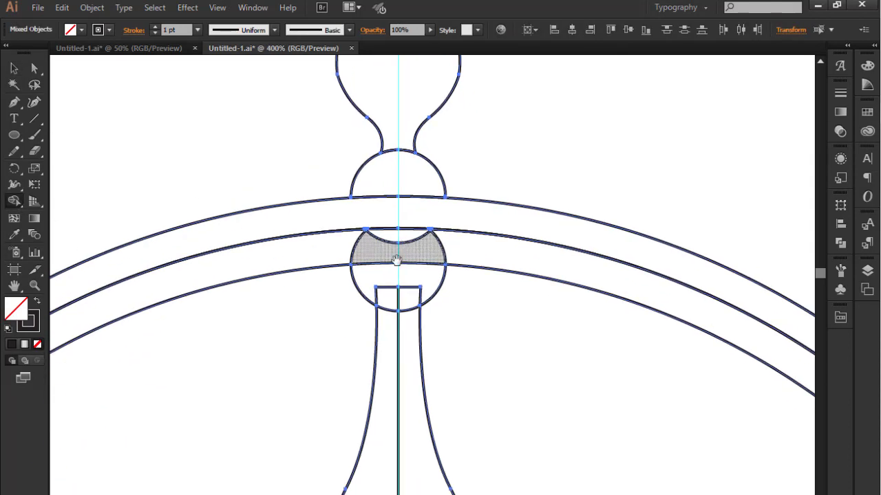
pyautogui.moveTo(383, 296); pyautogui.dragTo(426, 293)
pyautogui.moveTo(340, 250); pyautogui.dragTo(462, 250)
pyautogui.moveTo(407, 235); pyautogui.dragTo(404, 253)
# - Merge the two spoke halves into one shape and merge the lower small circle's overlap into the hub ring
pyautogui.keyDown('ctrl'); pyautogui.keyDown('alt'); pyautogui.click(373, 289); pyautogui.keyUp('alt'); pyautogui.keyUp('ctrl')
pyautogui.moveTo(450, 337); pyautogui.dragTo(420, 215)
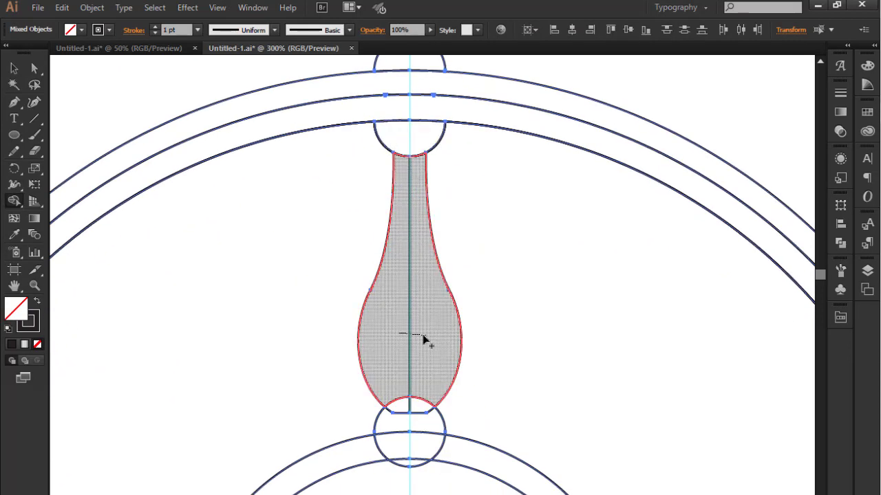
pyautogui.scroll(-2, 413, 317)
pyautogui.scroll(-3, 406, 323)
pyautogui.moveTo(359, 328)
pyautogui.mouseDown()
pyautogui.moveTo(448, 327)
pyautogui.moveTo(407, 345)
pyautogui.moveTo(415, 358)
pyautogui.mouseUp()
# - Select the handle knob, the spoke and the rounded end pieces and group them
pyautogui.keyDown('ctrl'); pyautogui.keyDown('alt'); pyautogui.click(381, 313); pyautogui.keyUp('alt'); pyautogui.keyUp('ctrl')
pyautogui.keyDown('ctrl'); pyautogui.keyDown('alt'); pyautogui.click(381, 312); pyautogui.keyUp('alt'); pyautogui.keyUp('ctrl')
pyautogui.press('v')
pyautogui.moveTo(339, 112); pyautogui.dragTo(390, 143)
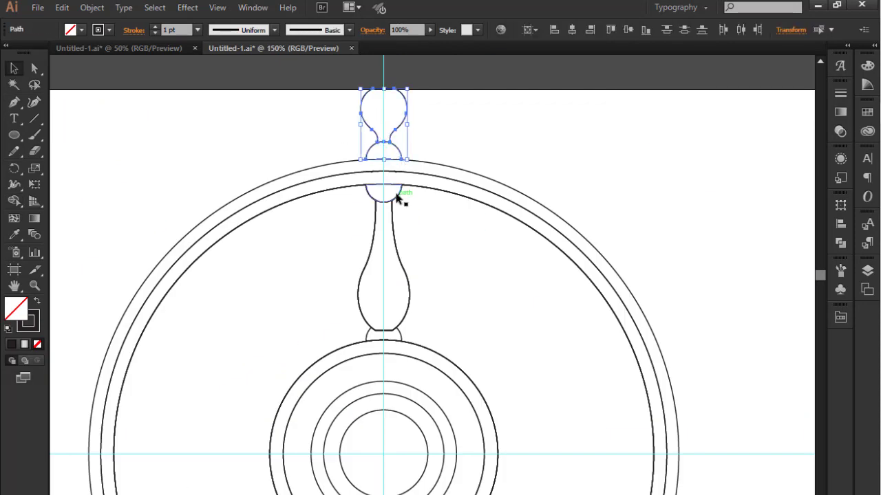
pyautogui.keyDown('shift'); pyautogui.click(396, 244); pyautogui.keyUp('shift')
pyautogui.keyDown('shift'); pyautogui.click(413, 342); pyautogui.keyUp('shift')
pyautogui.hotkey('ctrl', 'g')
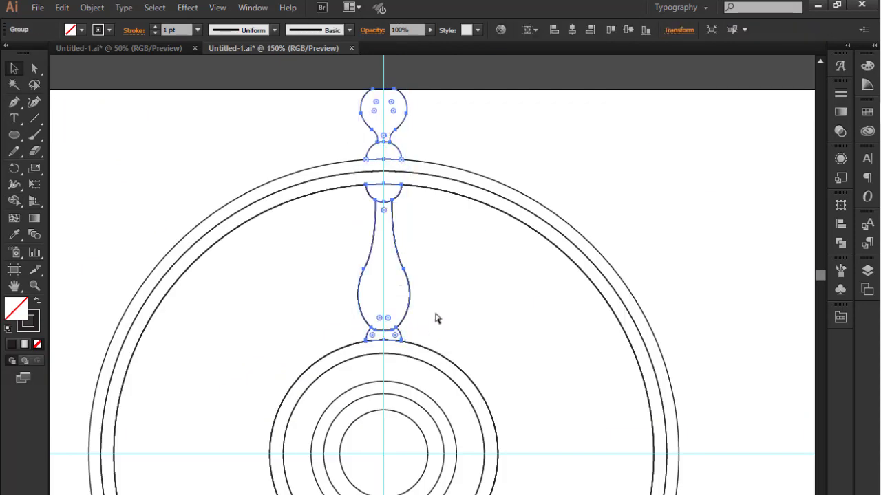
# - Draw a small circle on the vertical guide, inside the hub between its second and third rings
pyautogui.keyDown('ctrl'); pyautogui.click(387, 340); pyautogui.keyUp('ctrl')
pyautogui.keyDown('ctrl'); pyautogui.click(423, 327); pyautogui.keyUp('ctrl')
pyautogui.moveTo(428, 270); pyautogui.dragTo(446, 284)
pyautogui.press('v')
pyautogui.click(169, 154)
# - Draw a small circle centred where the vertical guide meets the middle line of the outer ring
pyautogui.moveTo(411, 69); pyautogui.dragTo(401, 385)
pyautogui.hotkey('ctrl', '+')
pyautogui.hotkey('ctrl', '+')
pyautogui.press('l')
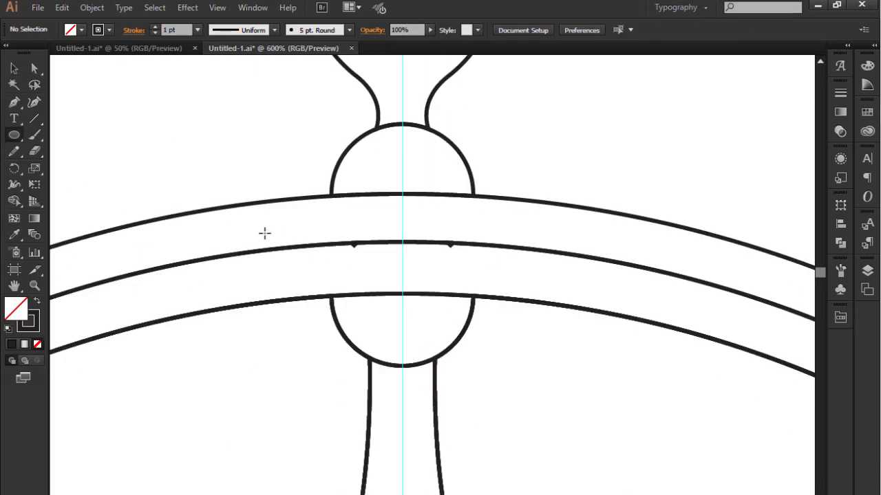
pyautogui.moveTo(402, 242); pyautogui.dragTo(427, 263)
pyautogui.press('v')
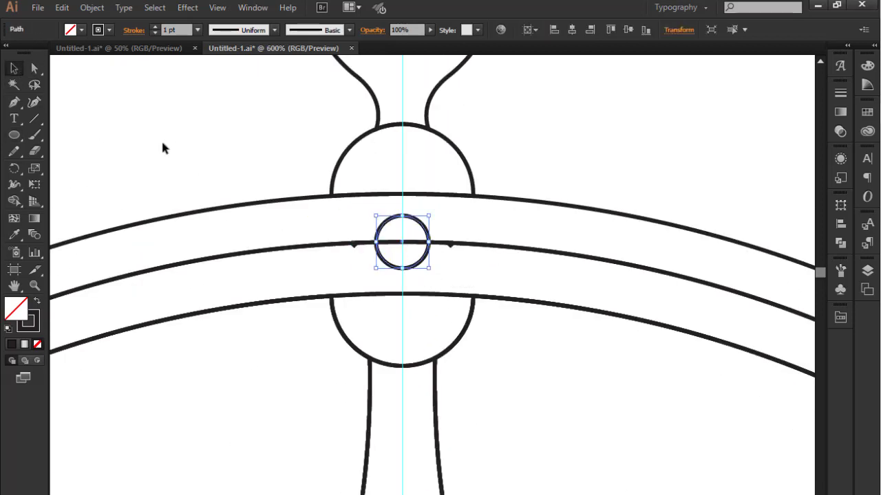
pyautogui.click(163, 145)
# - Select the small circle on the outer ring with the intersecting rings and merge the regions inside it using the Shape Builder
pyautogui.scroll(-4, 412, 220)
pyautogui.click(408, 220)
pyautogui.keyDown('shift'); pyautogui.click(473, 236); pyautogui.keyUp('shift')
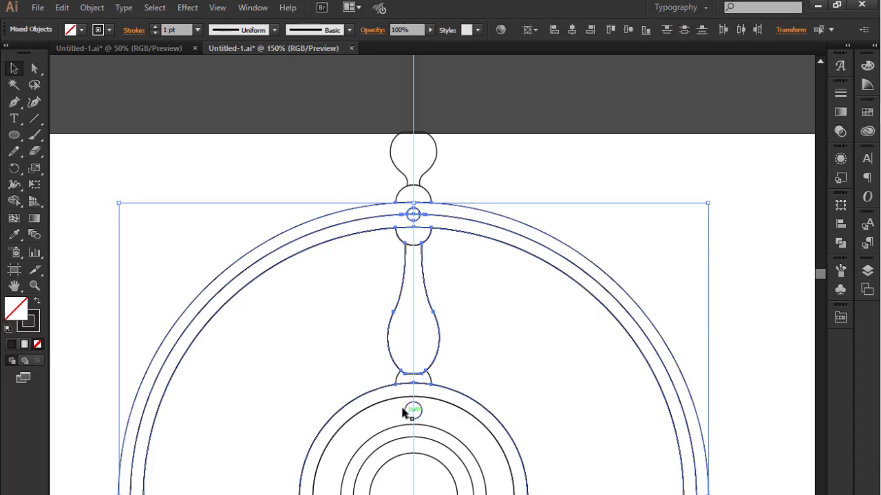
pyautogui.hotkey('shift', 'm')
pyautogui.scroll(-3, 413, 241)
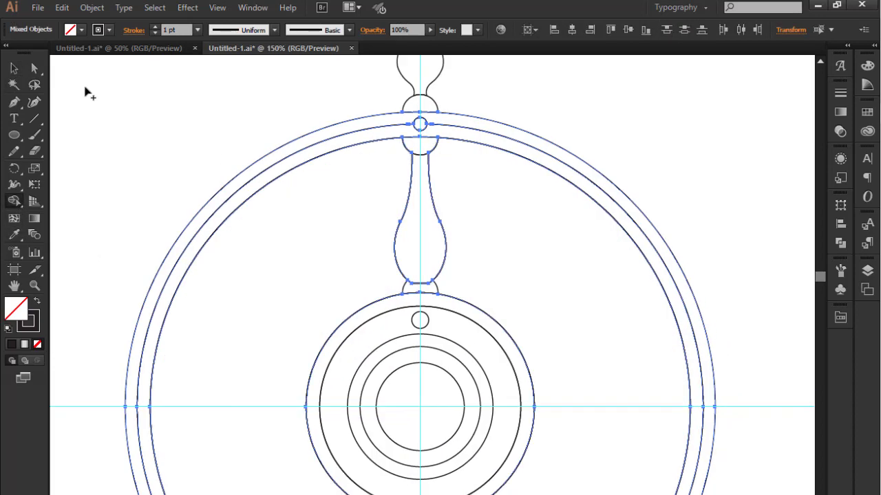
# - Group the knob, the spoke with its end pieces and the small circles on the outer ring and hub
pyautogui.click(13, 68)
pyautogui.click(252, 185)
pyautogui.click(404, 269)
pyautogui.scroll(5, 413, 234)
pyautogui.moveTo(366, 122); pyautogui.dragTo(413, 164)
pyautogui.keyDown('shift'); pyautogui.click(414, 217); pyautogui.keyUp('shift')
pyautogui.moveTo(411, 420); pyautogui.dragTo(286, 326)
pyautogui.keyDown('shift'); pyautogui.click(420, 406); pyautogui.keyUp('shift')
pyautogui.hotkey('ctrl', 'g')
# - Select the large rings and hub circles and fill them with the first silver gradient swatch beside the artboard using the Eyedropper
pyautogui.keyDown('ctrl'); pyautogui.keyDown('alt'); pyautogui.click(417, 315); pyautogui.keyUp('alt'); pyautogui.keyUp('ctrl')
pyautogui.keyDown('ctrl'); pyautogui.keyDown('alt'); pyautogui.click(417, 316); pyautogui.keyUp('alt'); pyautogui.keyUp('ctrl')
pyautogui.click(513, 253)
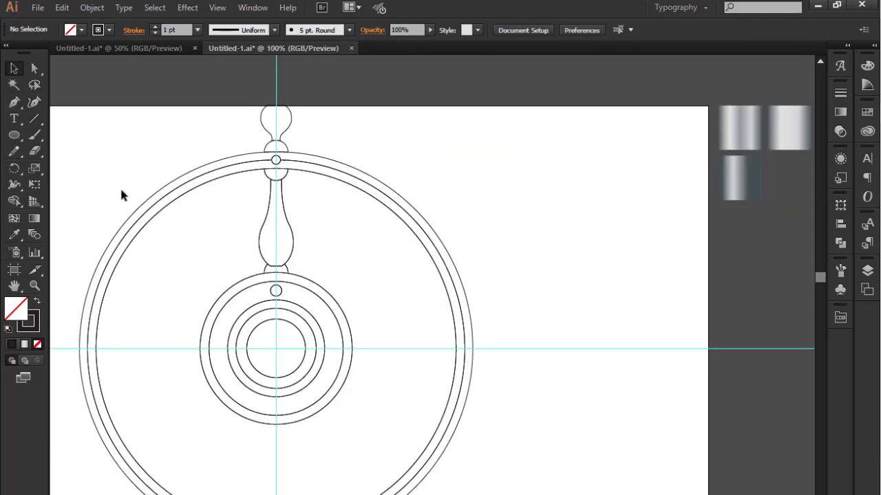
pyautogui.moveTo(237, 359); pyautogui.dragTo(258, 373)
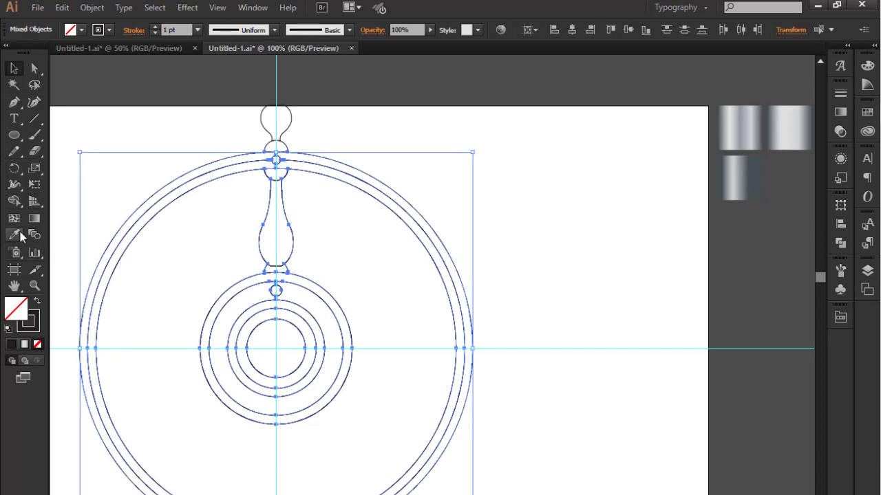
pyautogui.click(19, 236)
pyautogui.click(749, 133)
# - Delete the gradient-filled disc area between the outer ring and the hub
pyautogui.click(15, 69)
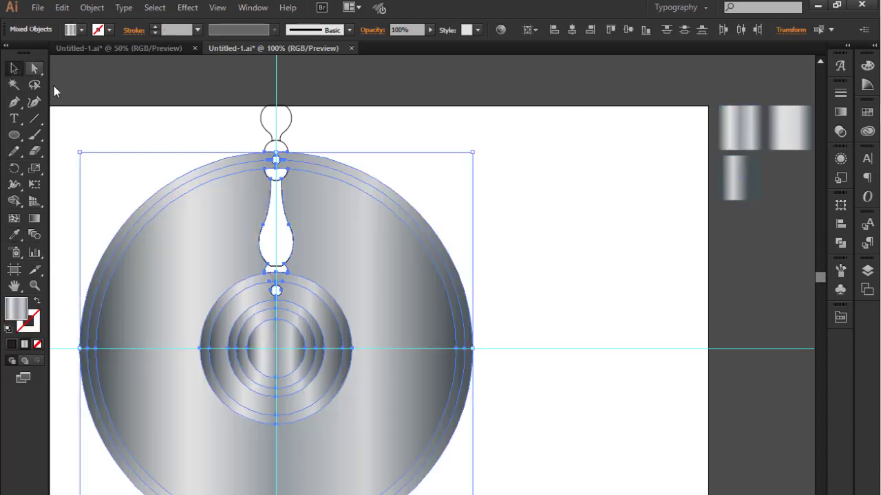
pyautogui.click(61, 93)
pyautogui.moveTo(253, 247); pyautogui.dragTo(342, 217)
pyautogui.click(344, 224)
pyautogui.press('Delete')
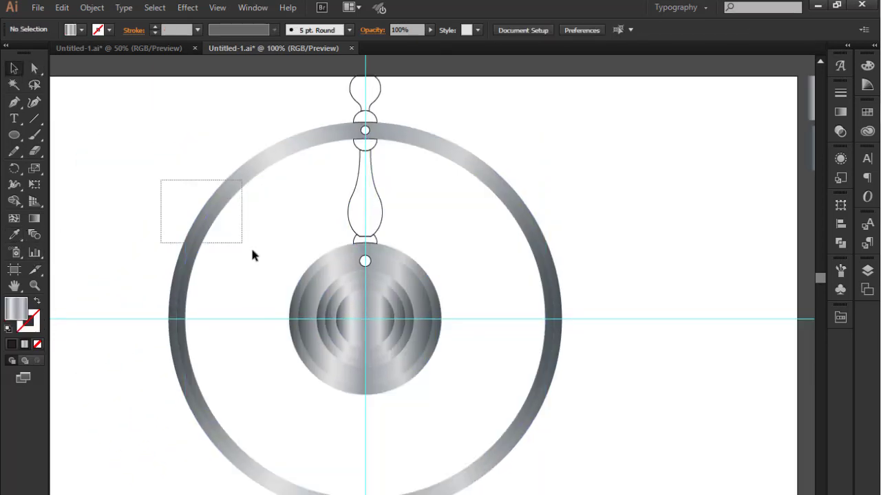
# - Recolor the two light grey stops of the silver gradient on all the rings and hub circles to white
pyautogui.moveTo(252, 256); pyautogui.dragTo(346, 347)
pyautogui.click(839, 116)
pyautogui.doubleClick(710, 189)
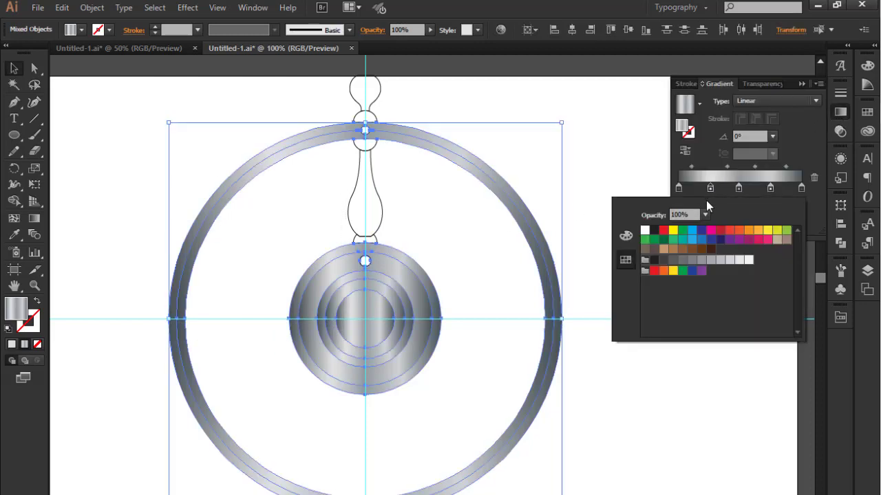
pyautogui.click(643, 230)
pyautogui.click(770, 190)
pyautogui.doubleClick(771, 190)
pyautogui.click(644, 230)
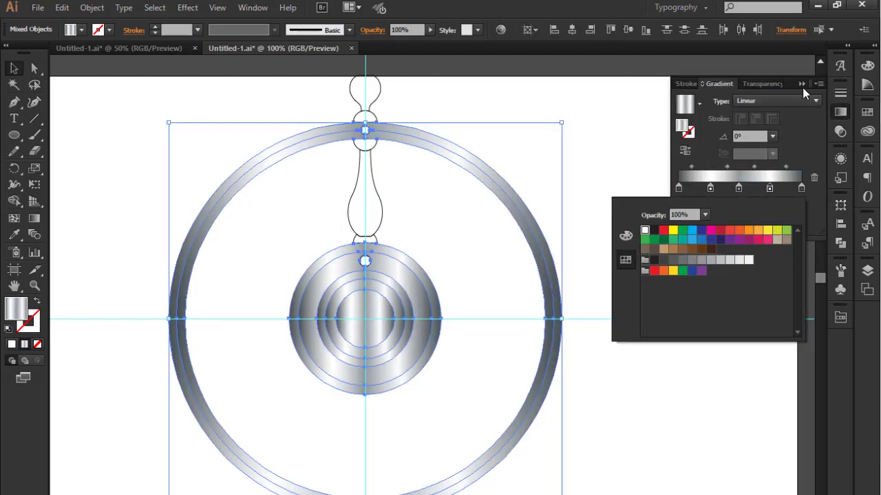
pyautogui.click(802, 86)
pyautogui.click(802, 85)
pyautogui.click(623, 189)
# - Give the innermost hub circle a radial gradient with a wide white centre, a grey stop at about 81%, and a dark edge
pyautogui.click(362, 333)
pyautogui.click(840, 111)
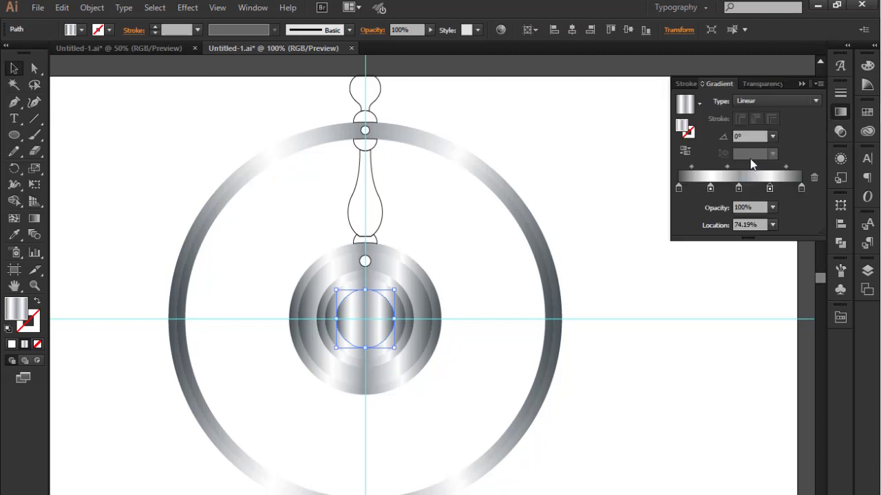
pyautogui.moveTo(710, 188); pyautogui.dragTo(671, 189)
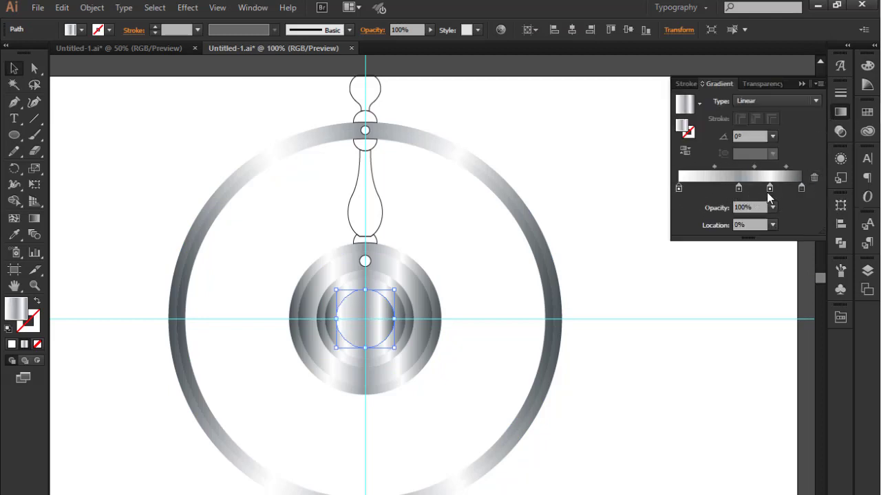
pyautogui.click(756, 130)
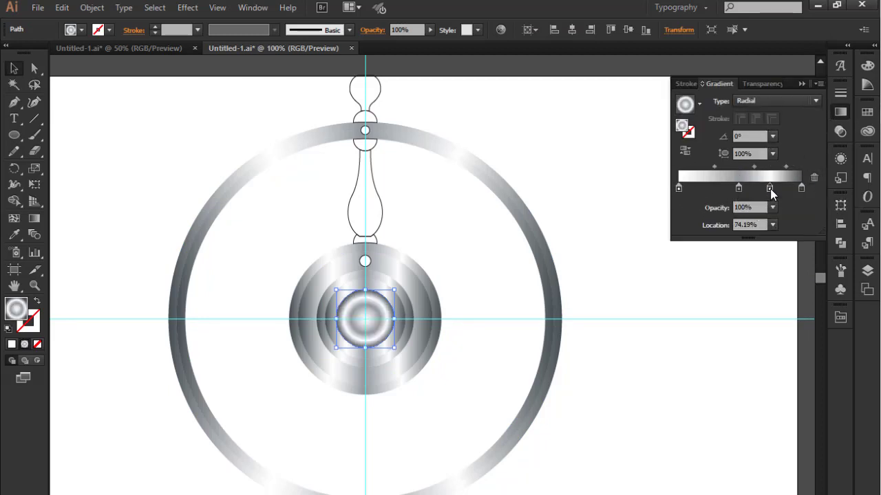
pyautogui.moveTo(770, 188)
pyautogui.mouseDown()
pyautogui.moveTo(741, 191)
pyautogui.moveTo(775, 190)
pyautogui.mouseUp()
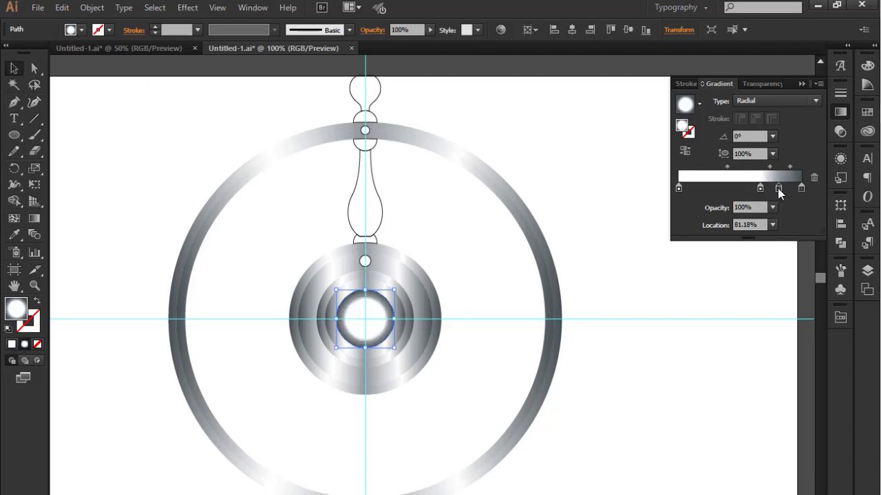
pyautogui.click(802, 84)
pyautogui.click(708, 166)
# - Redirect the linear gradient of the outer rim's inner ring diagonally from upper left to lower right using the Gradient tool
pyautogui.click(212, 217)
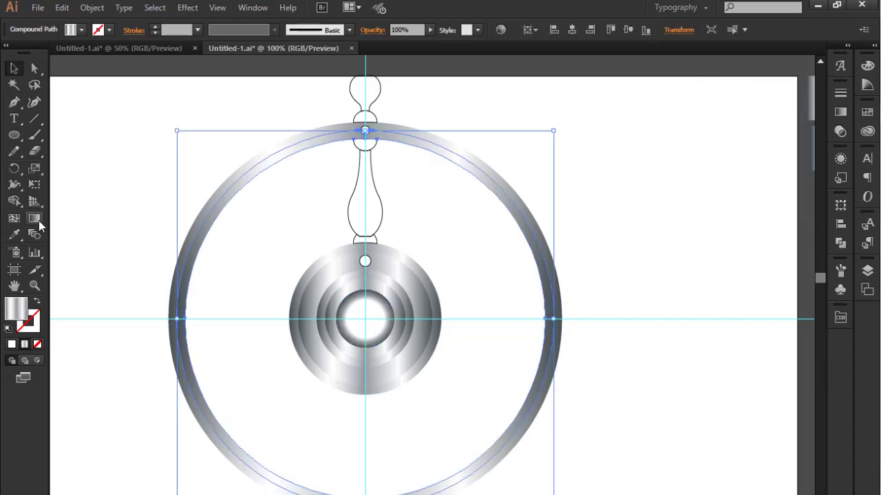
pyautogui.click(34, 218)
pyautogui.moveTo(241, 177); pyautogui.dragTo(486, 420)
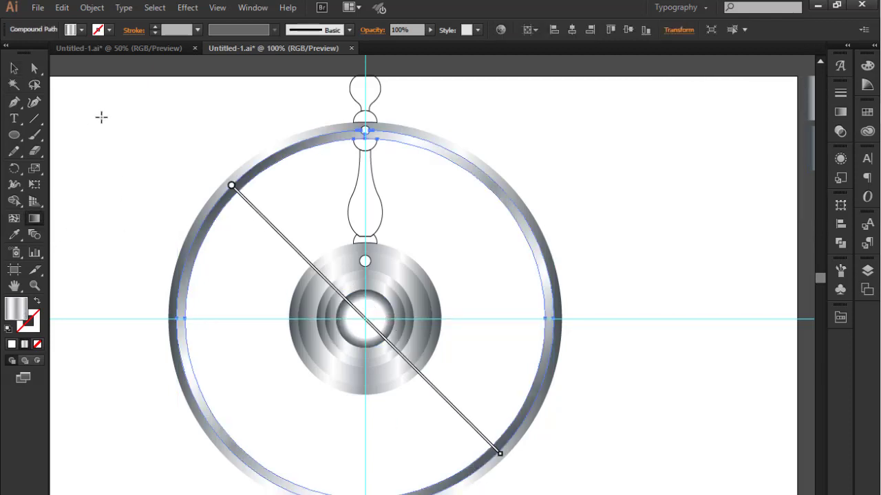
pyautogui.click(13, 68)
pyautogui.click(103, 138)
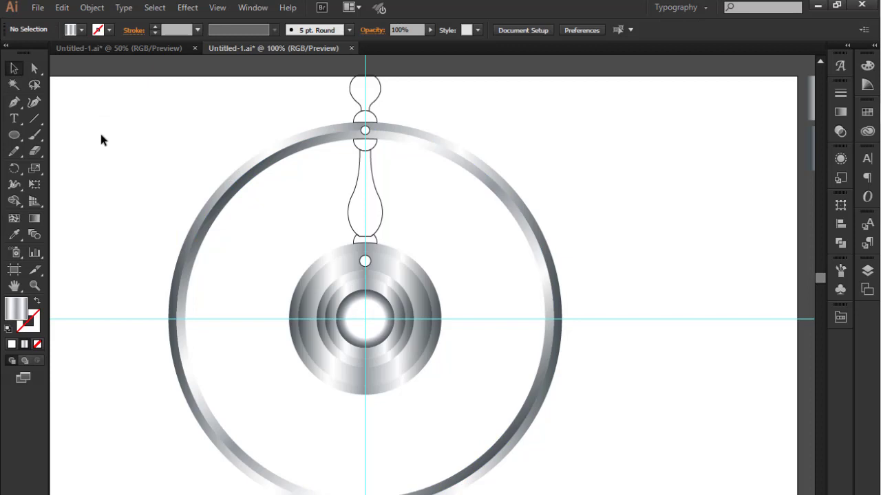
# - Redirect the gradient of the wide hub ring diagonally from upper left to lower right with the Gradient tool
pyautogui.click(312, 275)
pyautogui.click(34, 218)
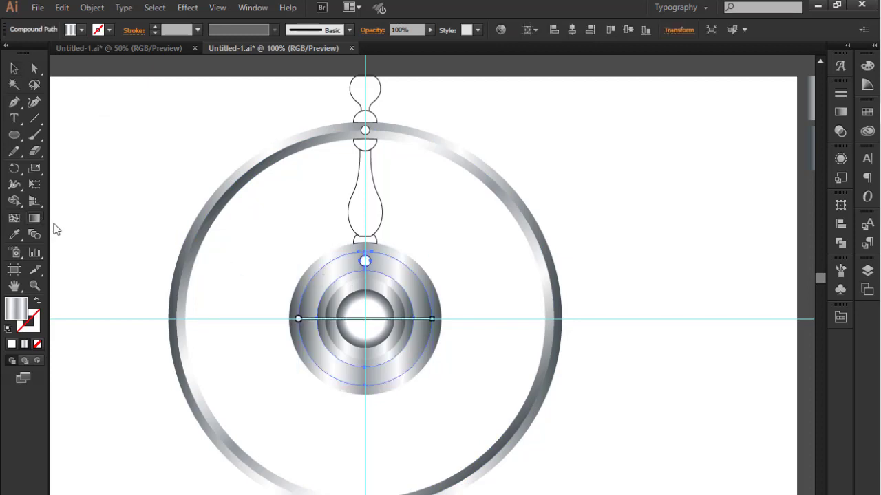
pyautogui.moveTo(395, 374); pyautogui.dragTo(395, 382)
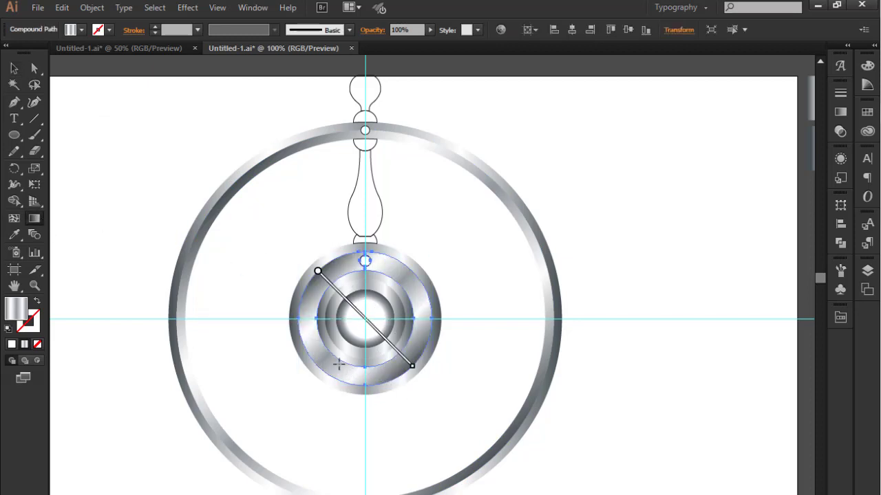
pyautogui.click(16, 69)
pyautogui.click(114, 128)
# - Redirect the gradient of the narrow ring around the hub's centre circle diagonally, spanning slightly beyond the ring's edges
pyautogui.keyDown('ctrl'); pyautogui.click(409, 311); pyautogui.keyUp('ctrl')
pyautogui.click(408, 274)
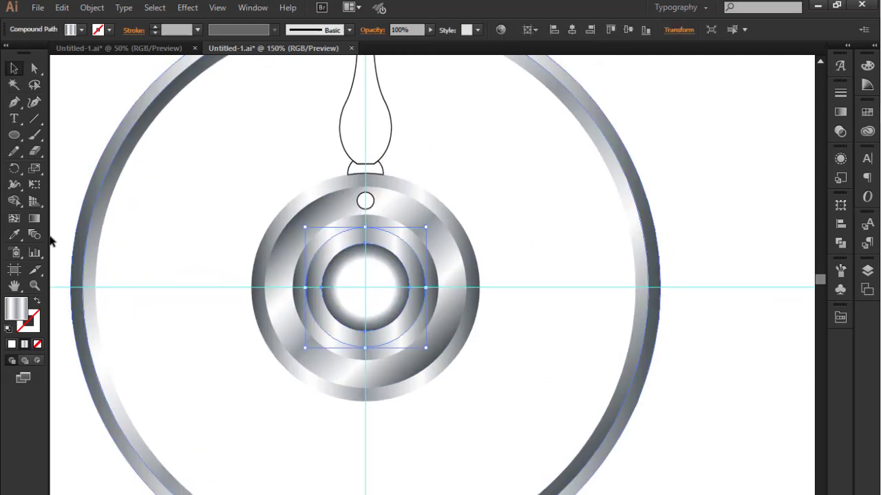
pyautogui.click(34, 218)
pyautogui.moveTo(323, 246); pyautogui.dragTo(408, 330)
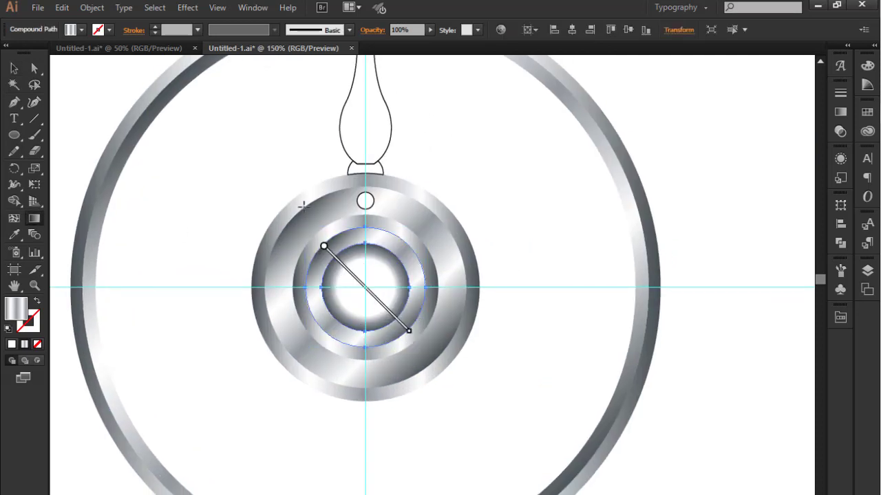
pyautogui.moveTo(294, 216)
pyautogui.mouseDown()
pyautogui.moveTo(447, 353)
pyautogui.moveTo(439, 361)
pyautogui.mouseUp()
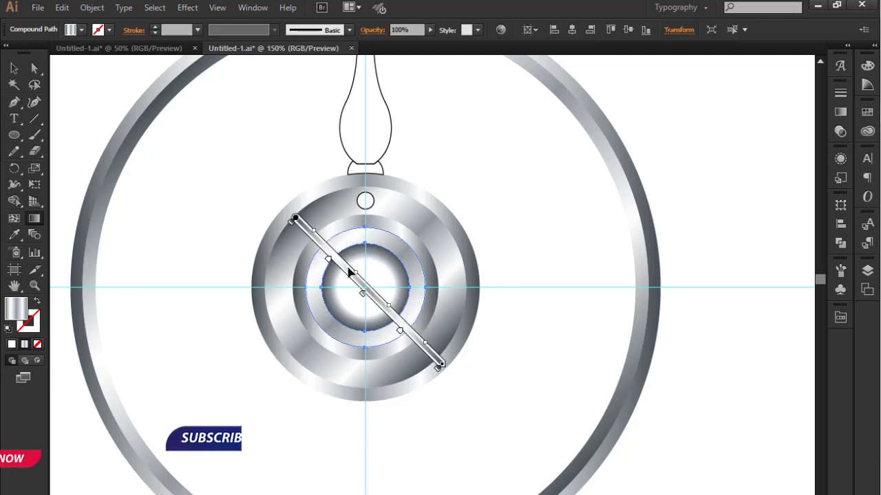
pyautogui.click(14, 68)
pyautogui.click(172, 148)
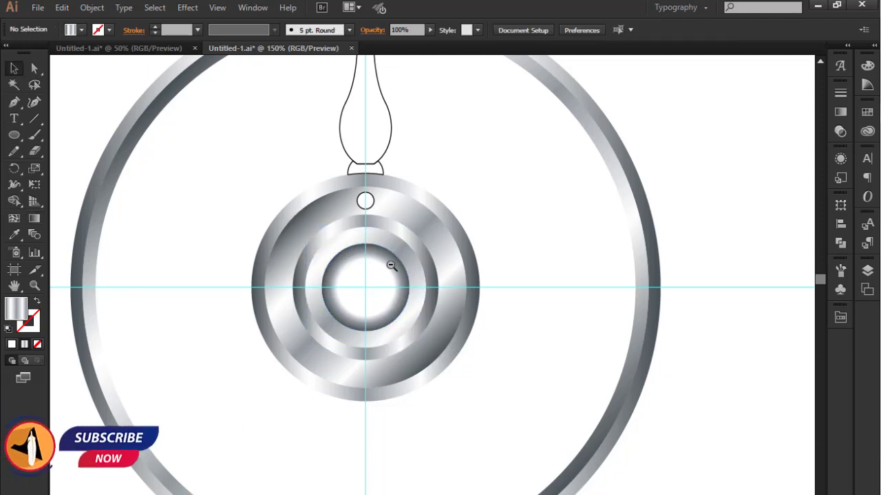
# - Fill the spoke and knob group with the dark silver gradient from the third swatch beside the artboard using the Eyedropper
pyautogui.keyDown('ctrl'); pyautogui.keyDown('alt'); pyautogui.click(395, 263); pyautogui.keyUp('alt'); pyautogui.keyUp('ctrl')
pyautogui.moveTo(447, 228); pyautogui.dragTo(404, 275)
pyautogui.moveTo(342, 208); pyautogui.dragTo(368, 220)
pyautogui.click(13, 234)
pyautogui.keyDown('ctrl'); pyautogui.keyDown('alt'); pyautogui.click(468, 264); pyautogui.keyUp('alt'); pyautogui.keyUp('ctrl')
pyautogui.click(679, 202)
pyautogui.keyDown('ctrl'); pyautogui.click(383, 249); pyautogui.keyUp('ctrl')
pyautogui.keyDown('ctrl'); pyautogui.click(383, 249); pyautogui.keyUp('ctrl')
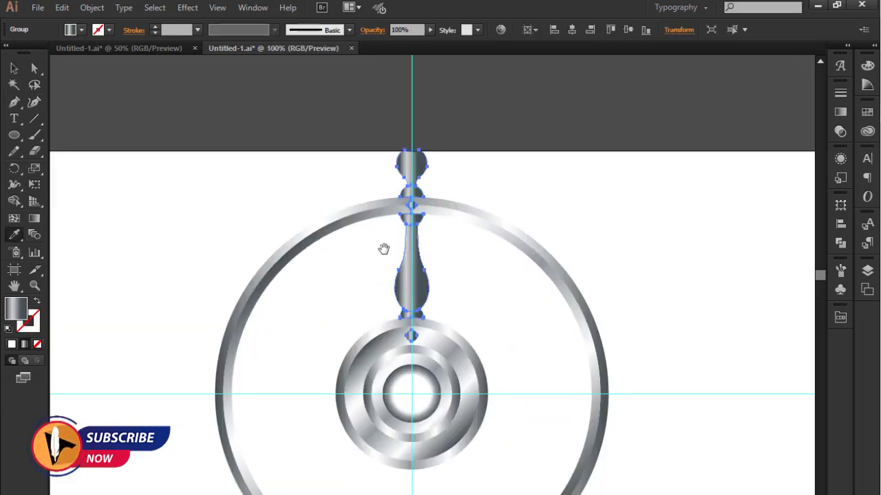
pyautogui.moveTo(503, 281); pyautogui.dragTo(407, 253)
pyautogui.click(16, 70)
# - Turn the light stop of the spoke group's gradient white and add a grey stop before it at about 28%
pyautogui.click(839, 111)
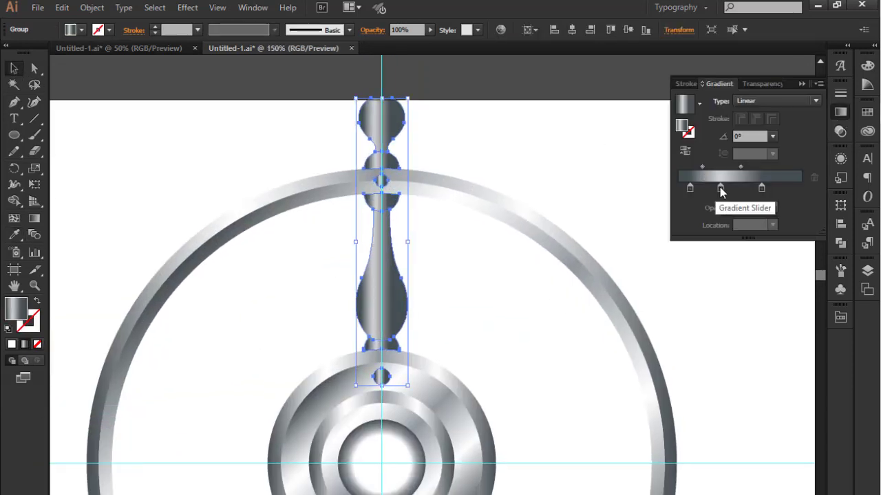
pyautogui.doubleClick(723, 187)
pyautogui.click(645, 232)
pyautogui.moveTo(759, 190)
pyautogui.mouseDown()
pyautogui.moveTo(775, 194)
pyautogui.moveTo(715, 192)
pyautogui.mouseUp()
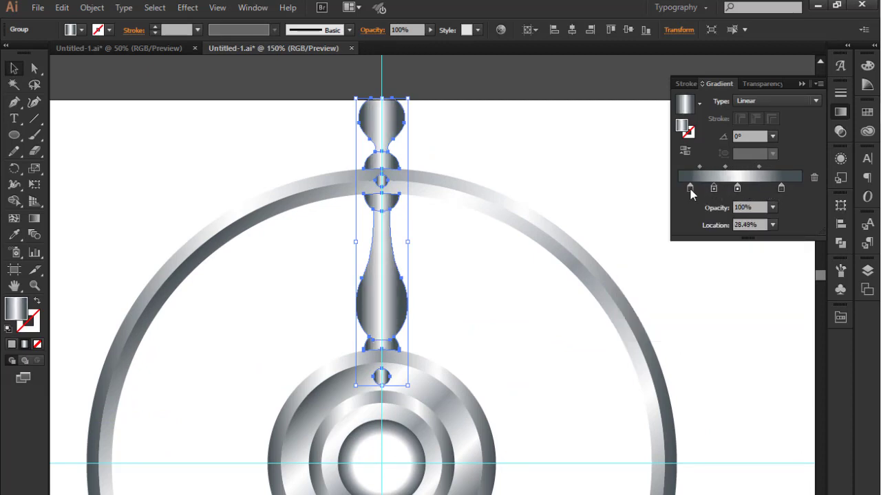
# - Balance the spoke gradient with the last dark stop at the end, a second grey stop, and the white stop at about 48%
pyautogui.moveTo(693, 189)
pyautogui.mouseDown()
pyautogui.moveTo(679, 193)
pyautogui.moveTo(686, 192)
pyautogui.mouseUp()
pyautogui.moveTo(780, 189); pyautogui.dragTo(801, 187)
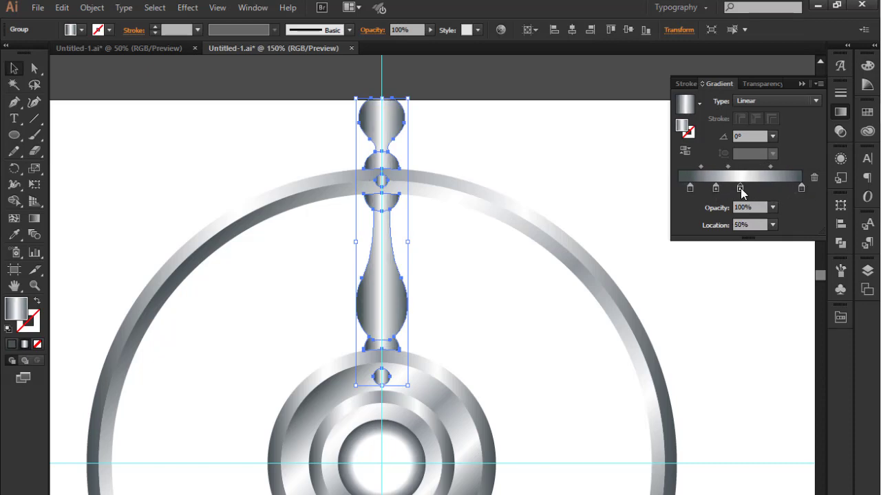
pyautogui.click(765, 190)
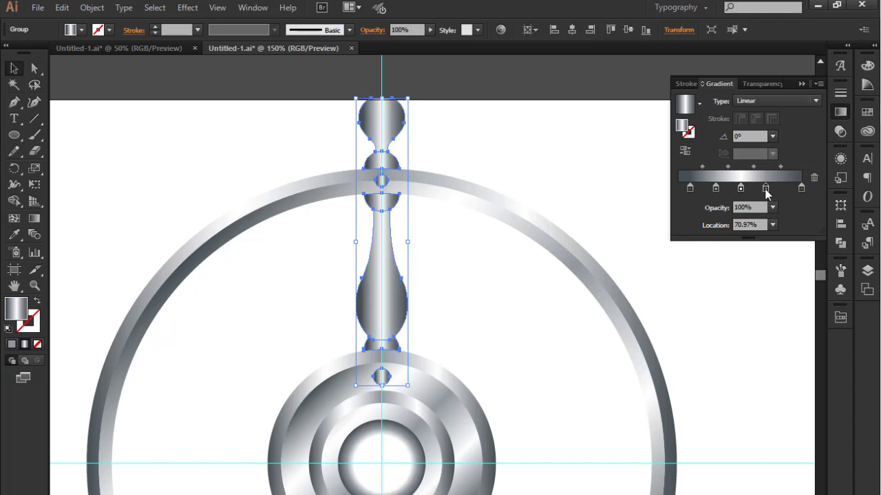
pyautogui.moveTo(767, 195)
pyautogui.mouseDown()
pyautogui.moveTo(723, 192)
pyautogui.moveTo(735, 196)
pyautogui.mouseUp()
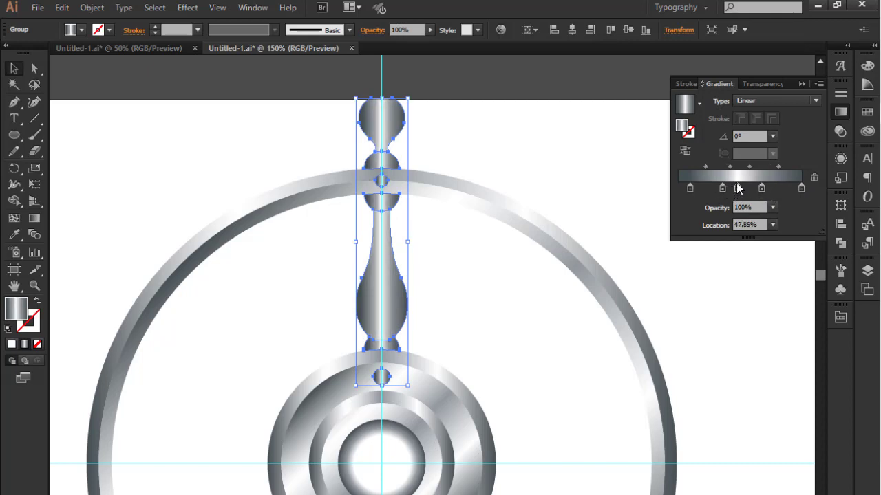
pyautogui.click(801, 84)
pyautogui.click(521, 78)
# - Create a copy of the spoke group rotated by 360/8 degrees about the wheel's centre
pyautogui.keyDown('ctrl'); pyautogui.keyDown('alt'); pyautogui.click(452, 222); pyautogui.keyUp('alt'); pyautogui.keyUp('ctrl')
pyautogui.keyDown('ctrl'); pyautogui.keyDown('alt'); pyautogui.click(438, 260); pyautogui.keyUp('alt'); pyautogui.keyUp('ctrl')
pyautogui.keyDown('ctrl'); pyautogui.click(427, 246); pyautogui.keyUp('ctrl')
pyautogui.moveTo(430, 286); pyautogui.dragTo(419, 199)
pyautogui.click(417, 245)
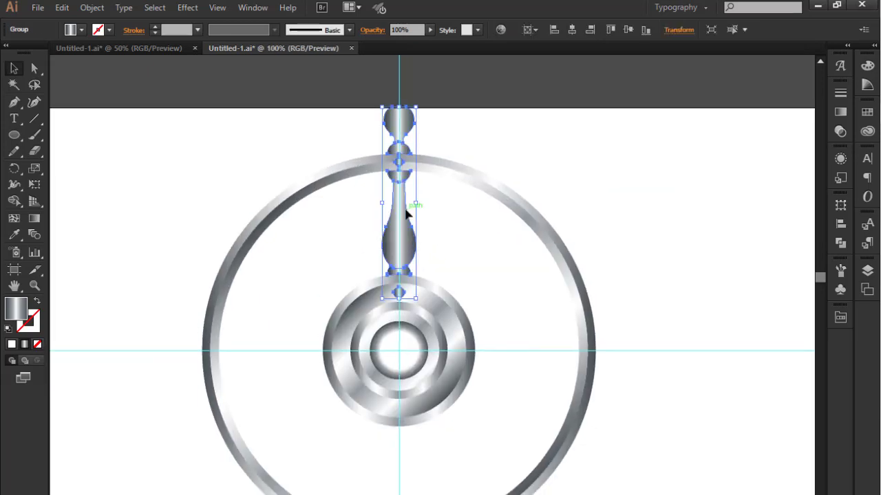
pyautogui.click(14, 168)
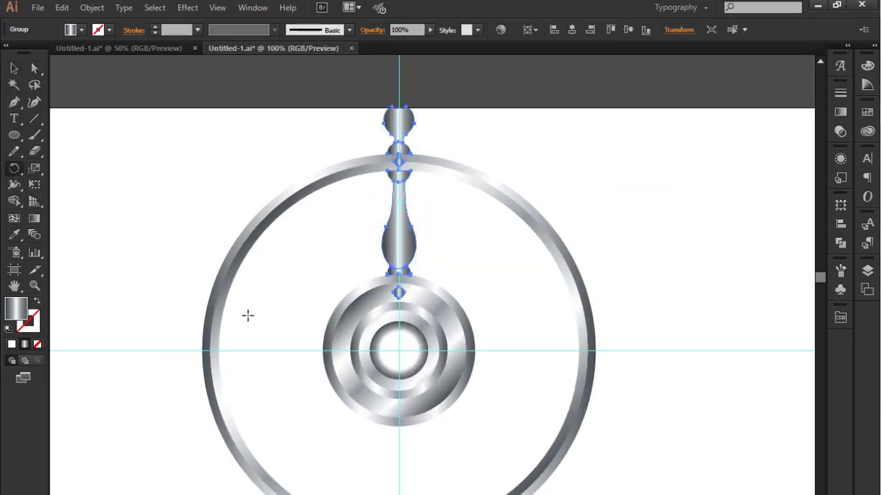
pyautogui.keyDown('alt'); pyautogui.click(399, 350); pyautogui.keyUp('alt')
pyautogui.write('360/8')
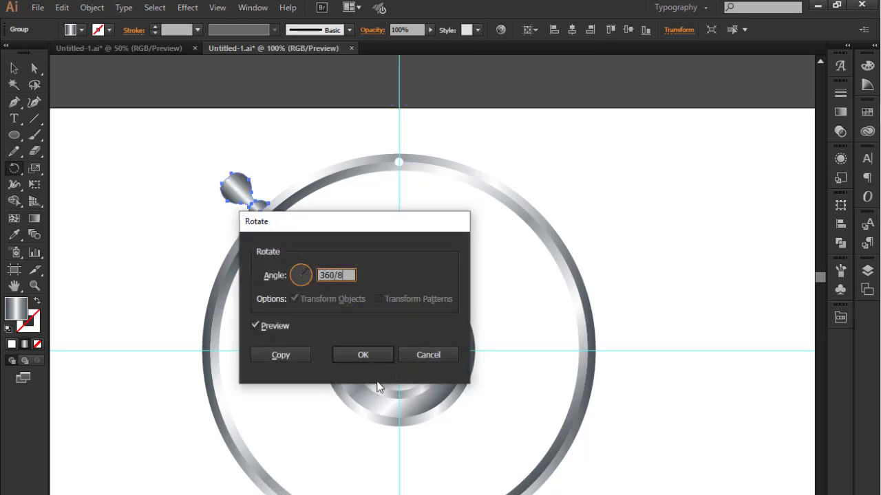
pyautogui.click(282, 353)
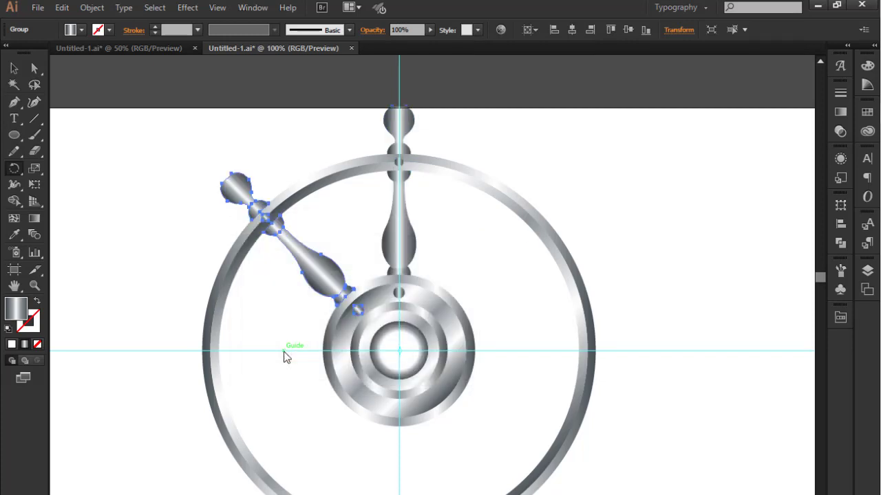
# - Repeat the rotated copy six more times to complete eight evenly spaced spokes around the hub
pyautogui.hotkey('ctrl', 'd')
pyautogui.hotkey('ctrl', 'd')
pyautogui.hotkey('ctrl', 'd')
pyautogui.hotkey('ctrl', 'd')
pyautogui.hotkey('ctrl', 'd')
pyautogui.hotkey('ctrl', 'd')
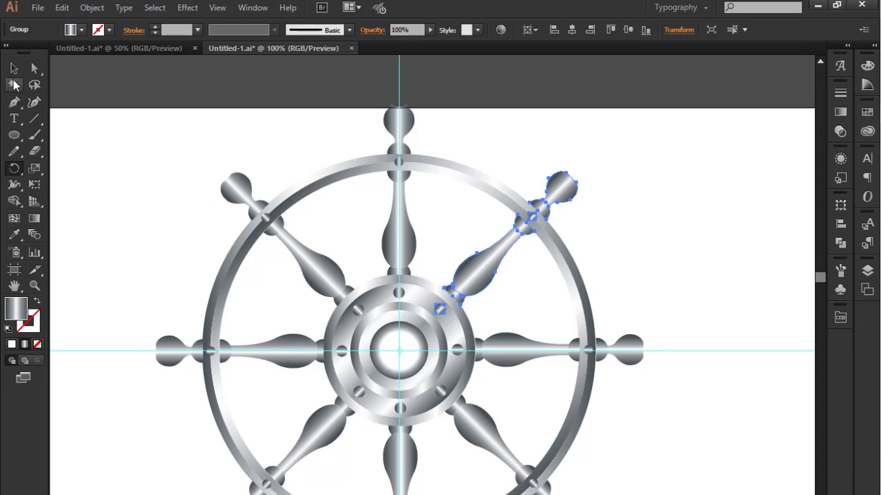
# - Group the whole wheel and scale it down proportionally about its centre to about 617 px wide
pyautogui.click(13, 68)
pyautogui.click(131, 201)
pyautogui.hotkey('ctrl', '-')
pyautogui.moveTo(261, 86); pyautogui.dragTo(562, 403)
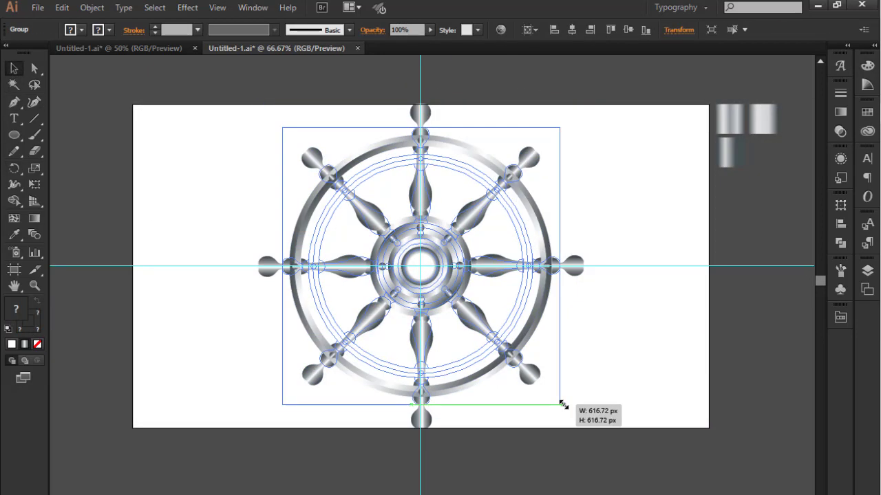
pyautogui.click(592, 389)
pyautogui.click(471, 311)
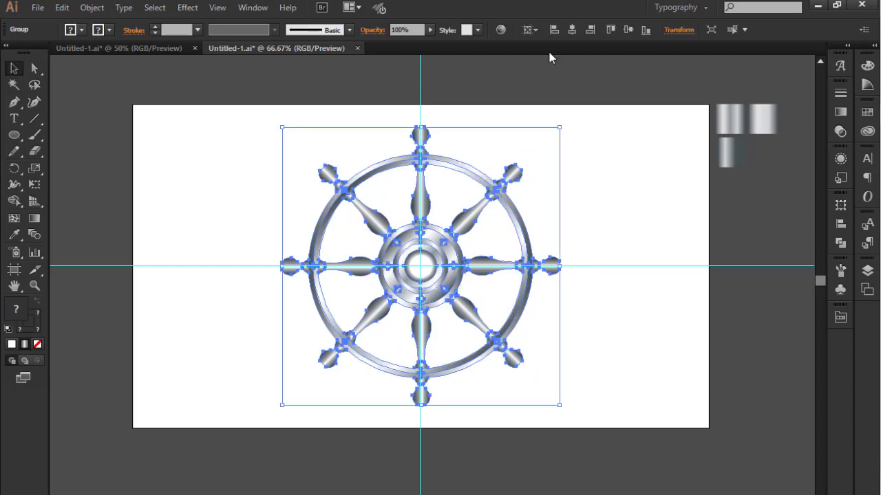
pyautogui.click(629, 157)
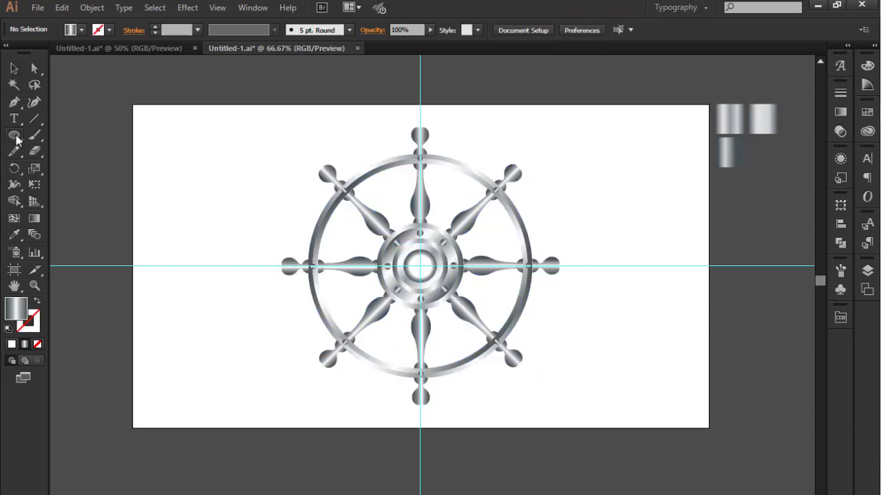
# - Draw a rectangle covering the whole artboard and send it to the back behind the wheel
pyautogui.moveTo(16, 139); pyautogui.dragTo(61, 135)
pyautogui.moveTo(132, 105); pyautogui.dragTo(708, 428)
pyautogui.rightClick(588, 198)
pyautogui.moveTo(648, 387)
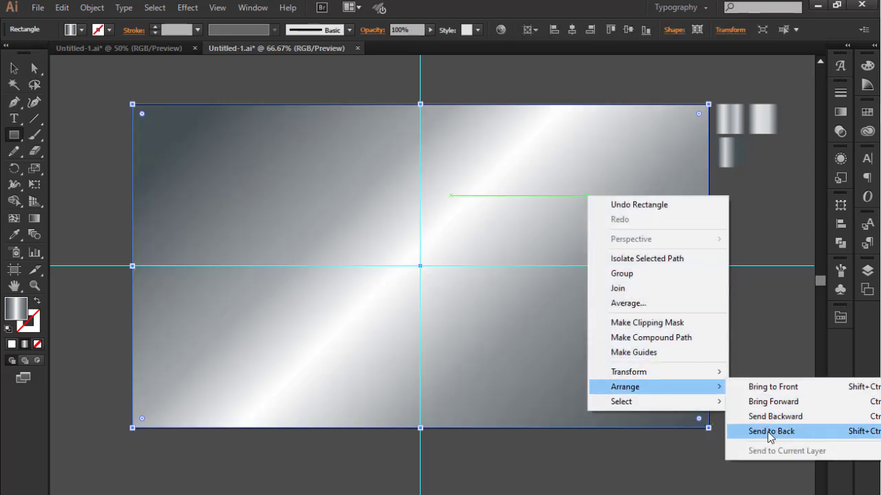
pyautogui.click(770, 432)
pyautogui.click(14, 68)
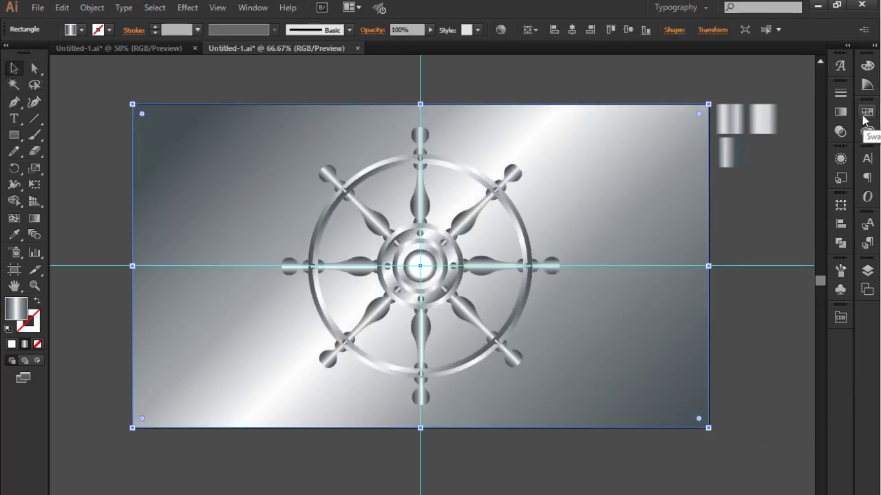
# - Apply a Multiply drop shadow to the wheel with 35% opacity, 15 px X offset, 10 px Y offset, and 5 px blur
pyautogui.click(342, 187)
pyautogui.click(187, 7)
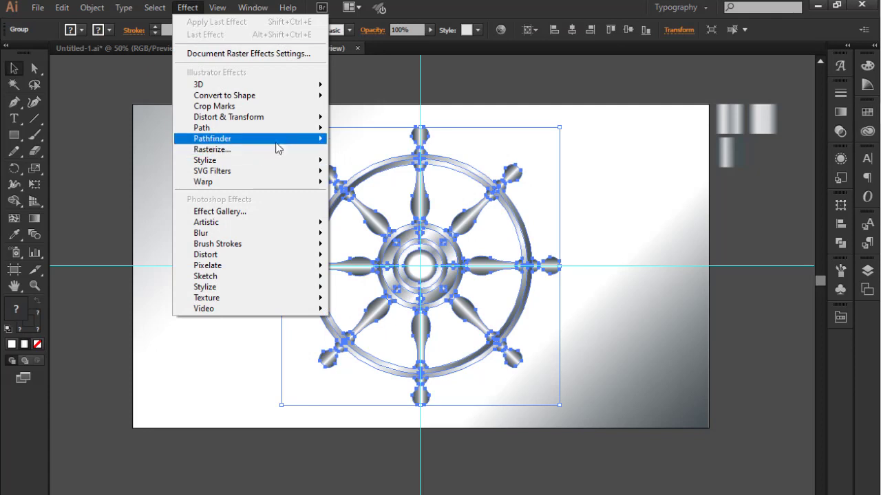
pyautogui.moveTo(307, 160)
pyautogui.click(339, 163)
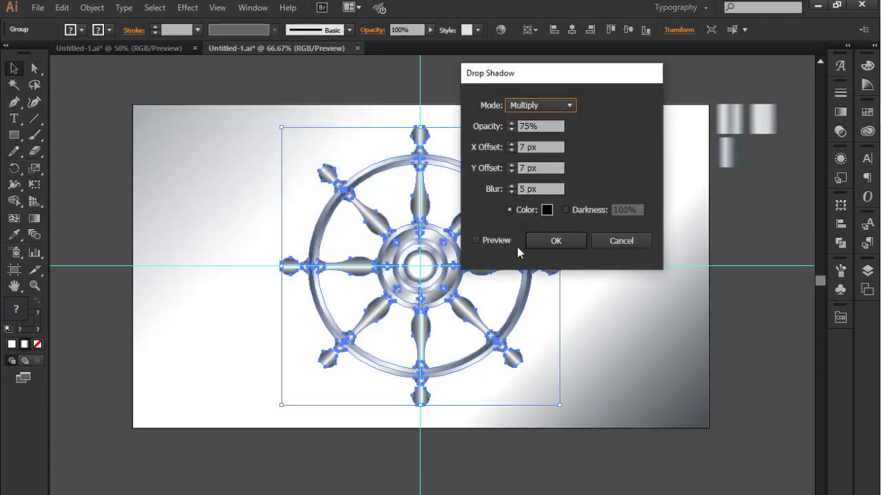
pyautogui.click(476, 240)
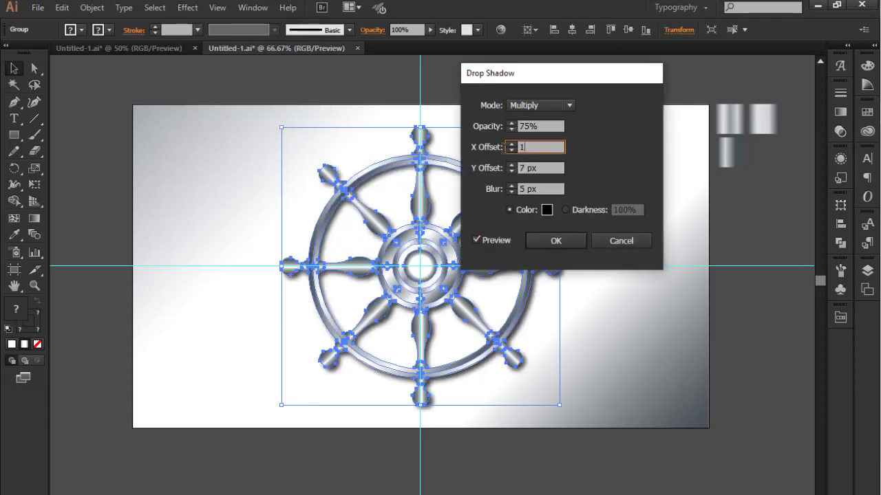
pyautogui.click(543, 169)
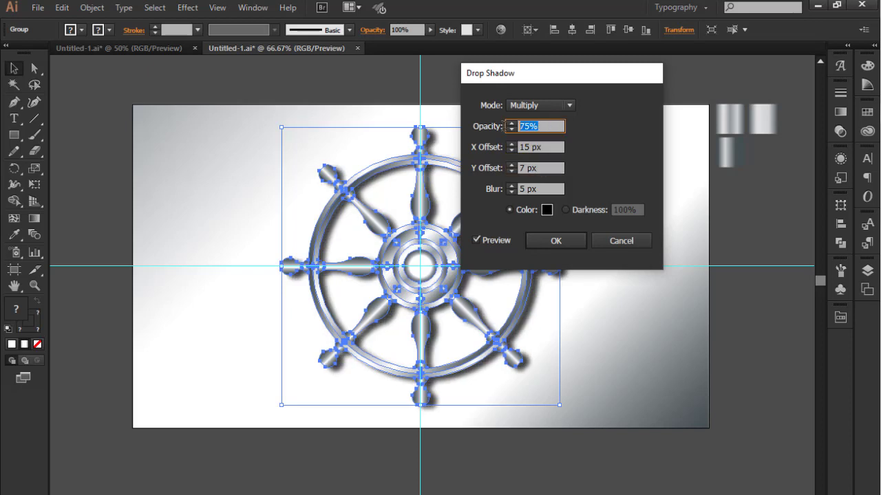
pyautogui.click(545, 168)
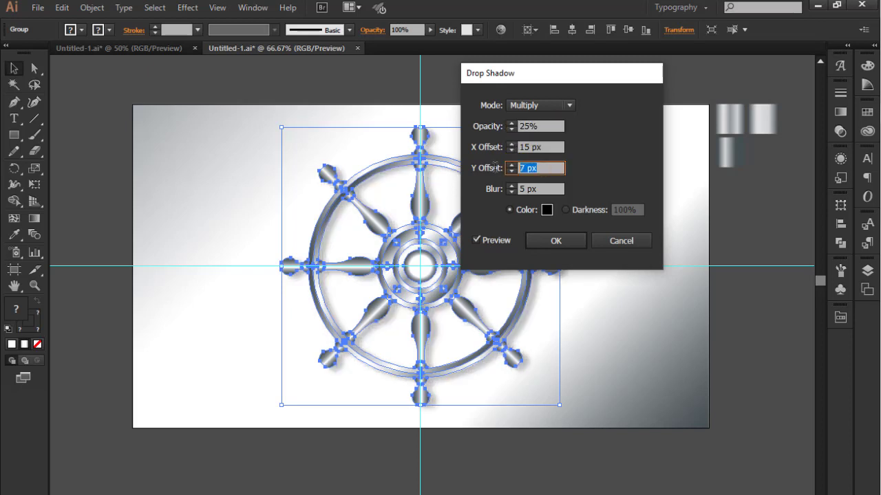
pyautogui.click(544, 147)
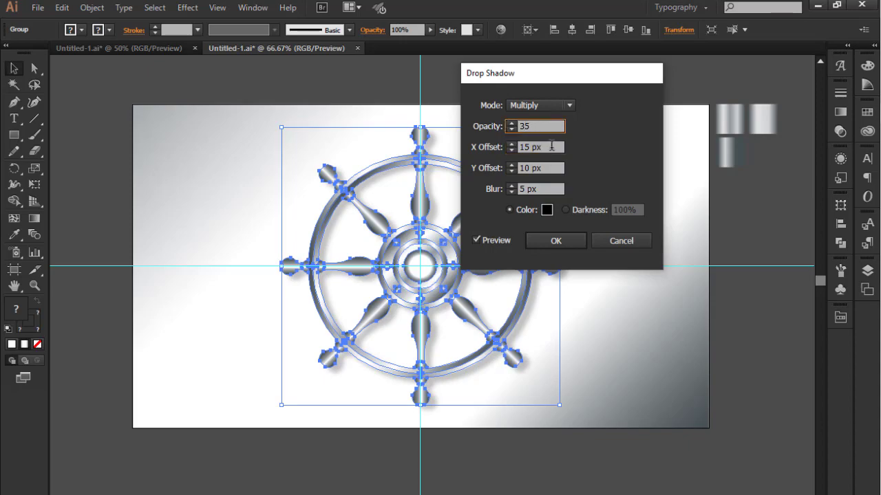
pyautogui.click(556, 241)
pyautogui.click(727, 243)
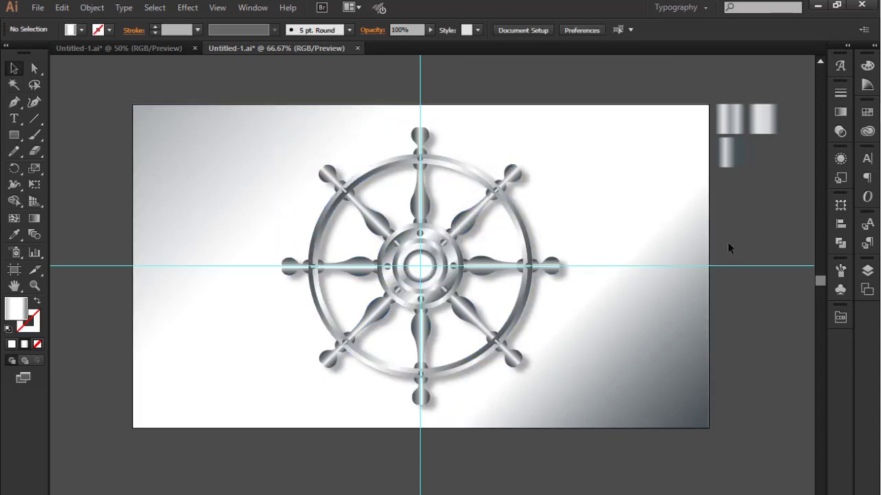